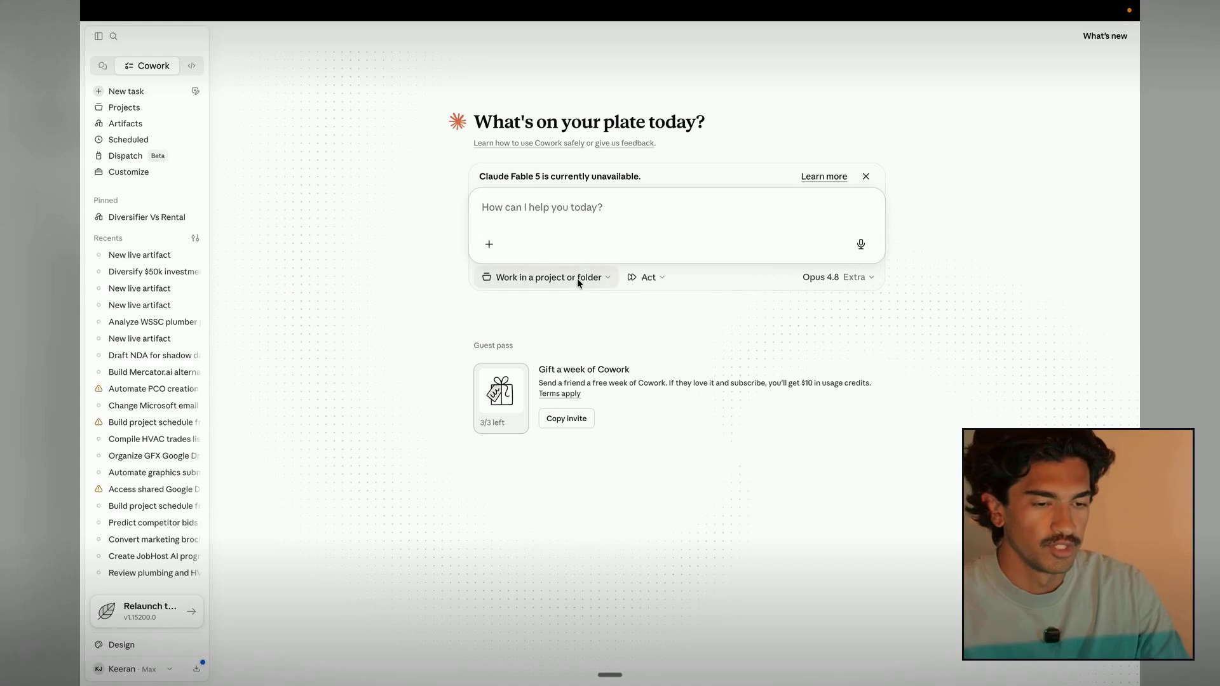
click(577, 280)
click(577, 279)
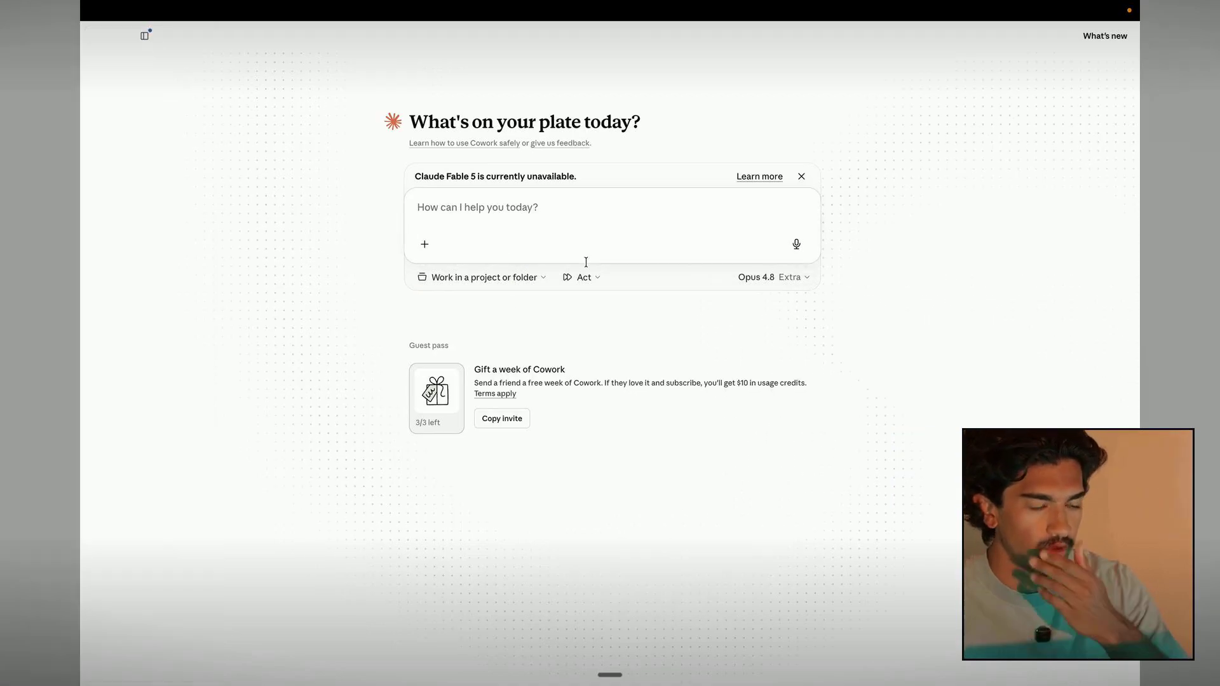
Switch to Chrome and search the web for "claude desktop download" in a new tab.
key(super+Tab)
key(ctrl+Right)
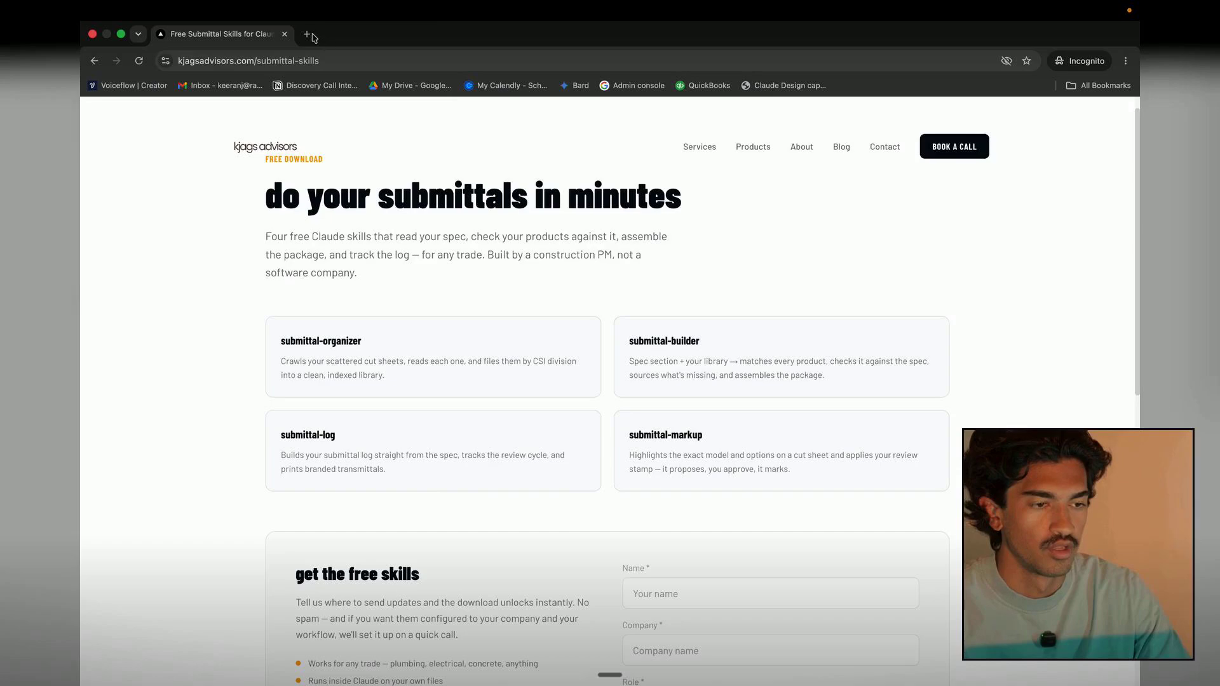
key(super+t)
text(claude de)
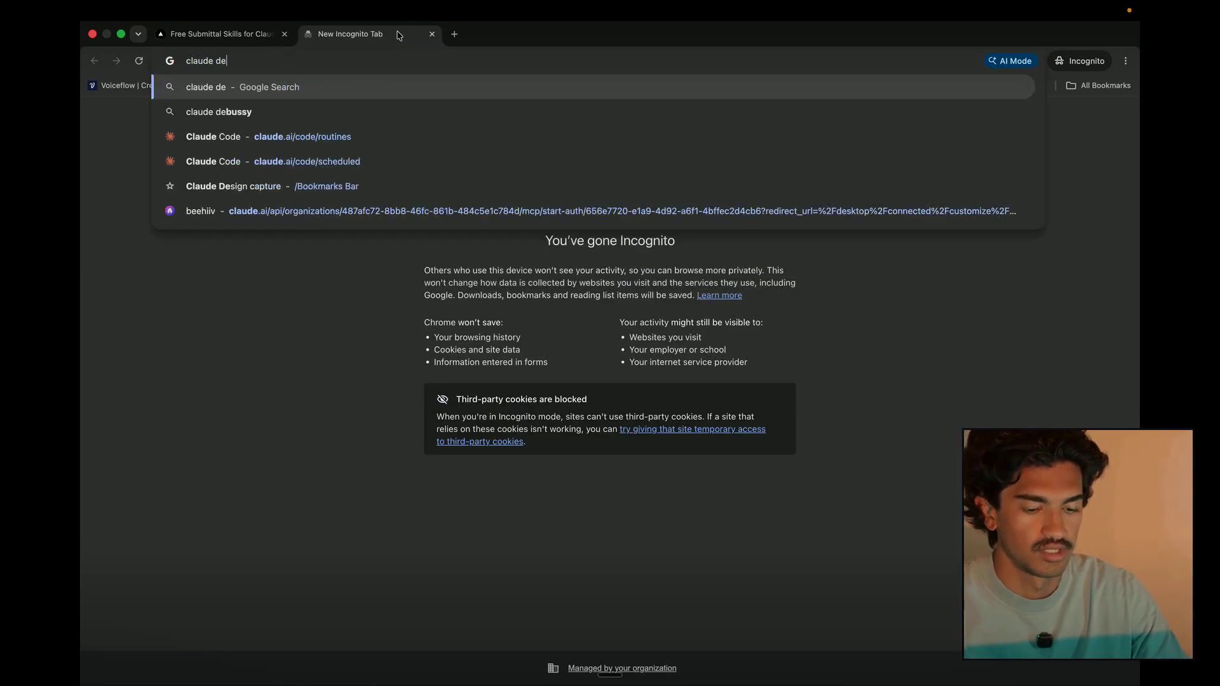
text(sktop down)
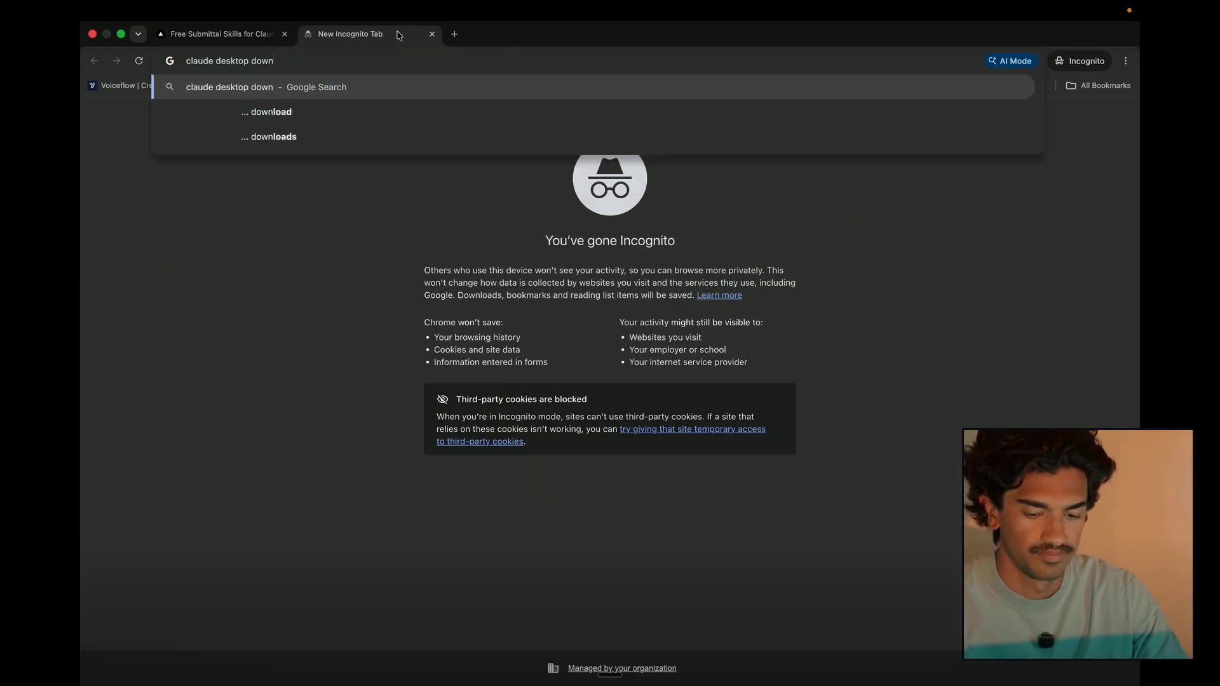
text(load)
key(Return)
Open the Install Claude Desktop support article and follow its link to the Claude downloads page.
click(324, 236)
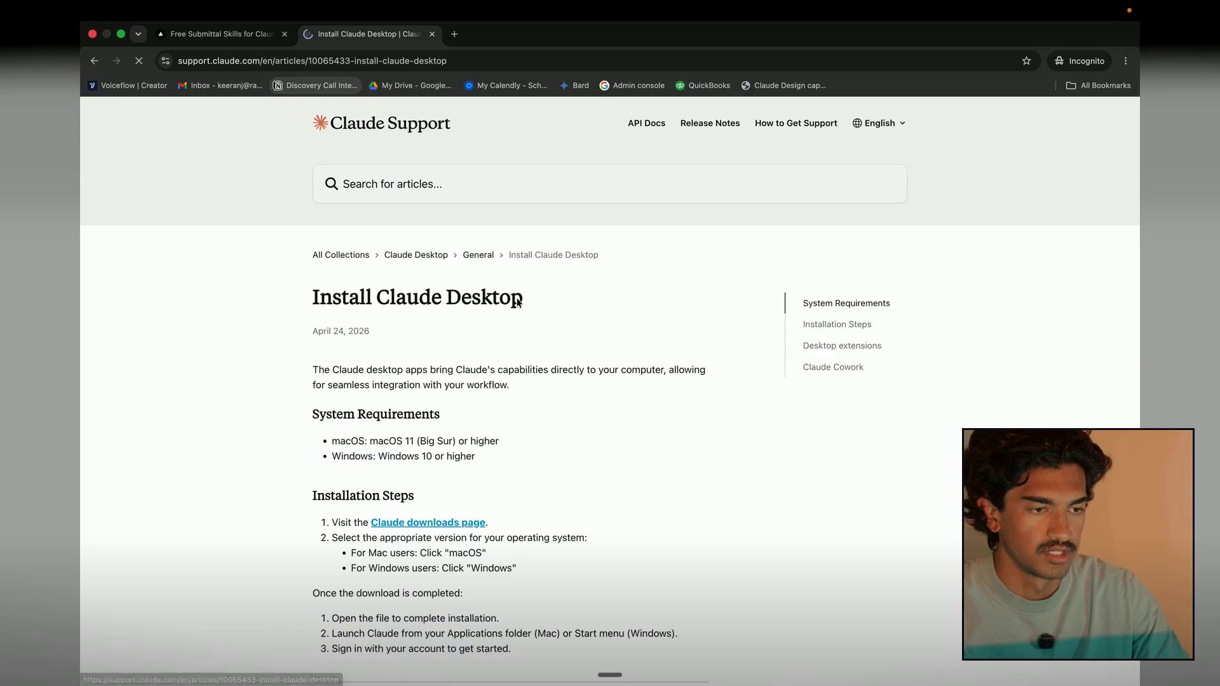
scroll(460, 373, down, 3)
click(455, 413)
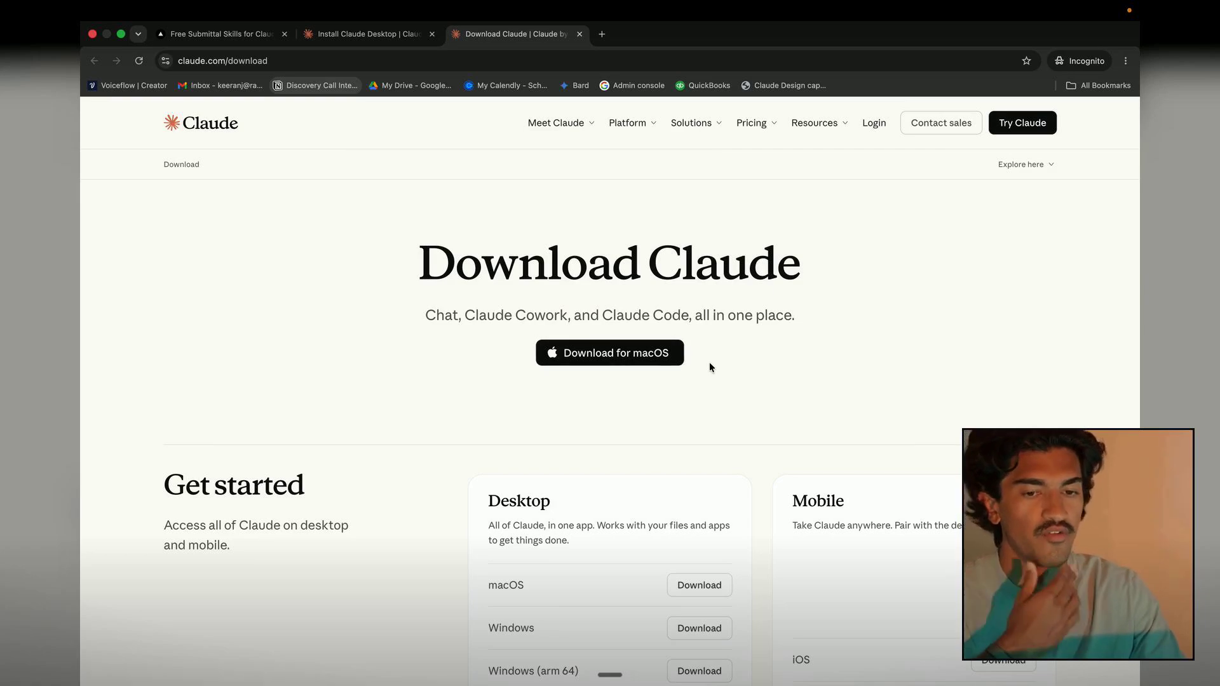
Close the Claude download page and the installation article, and return to the Claude desktop app.
click(579, 34)
click(432, 35)
key(ctrl+Right)
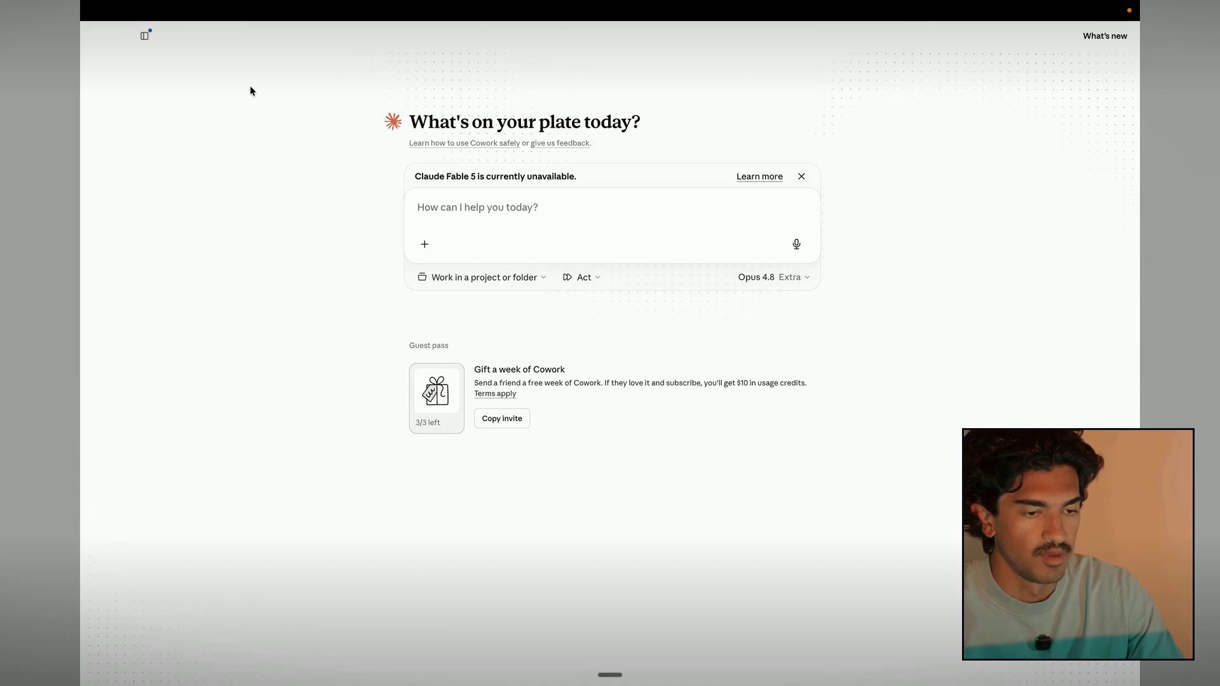
mouse_move(143, 43)
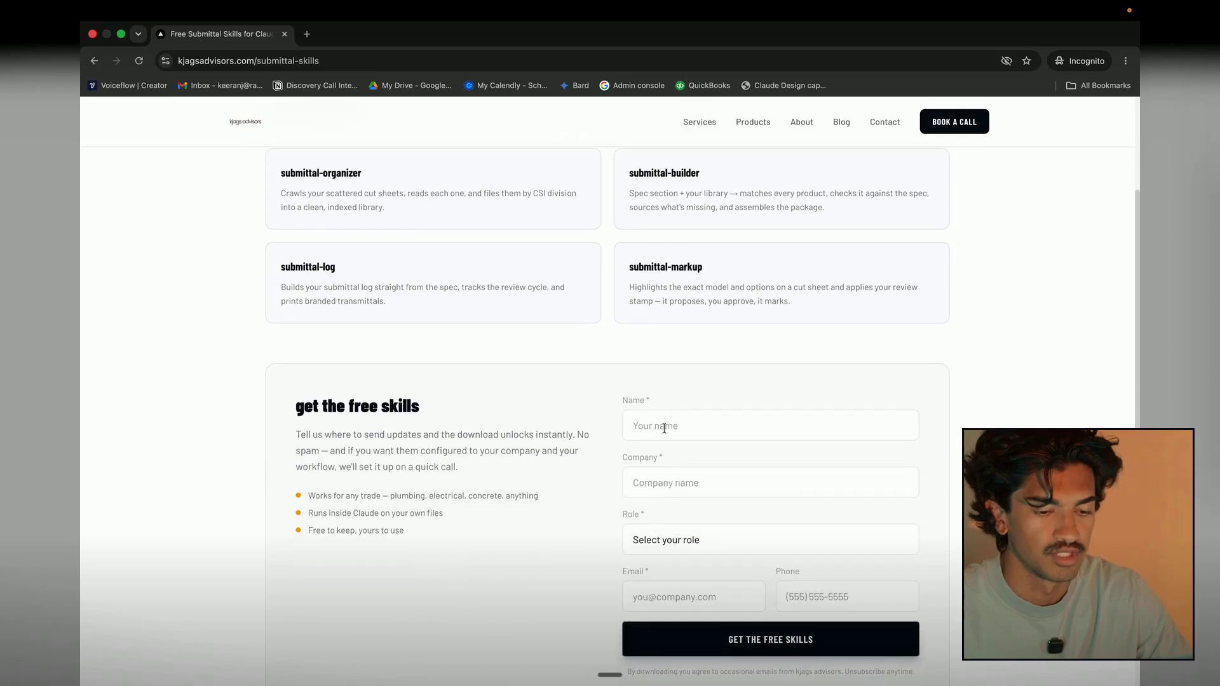
Fill the free skills form with the saved contact's name and e-mail, and enter Kjags Advisors as the company.
click(667, 425)
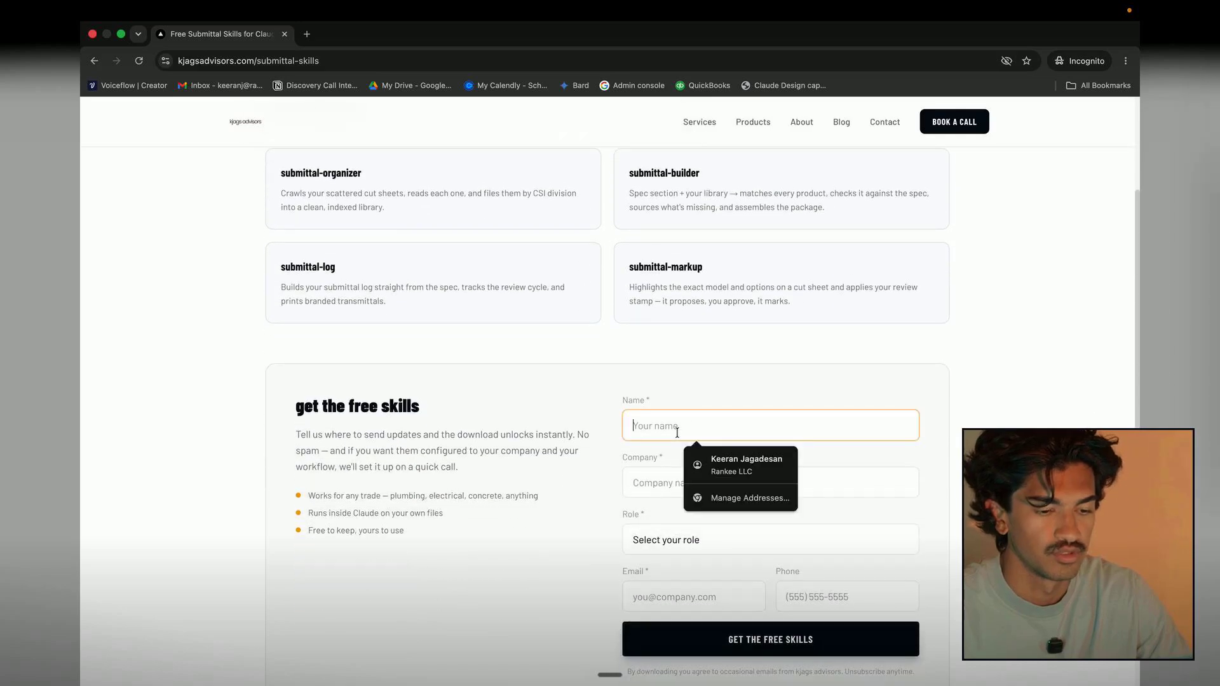
click(705, 463)
drag(700, 489, 531, 485)
text(K)
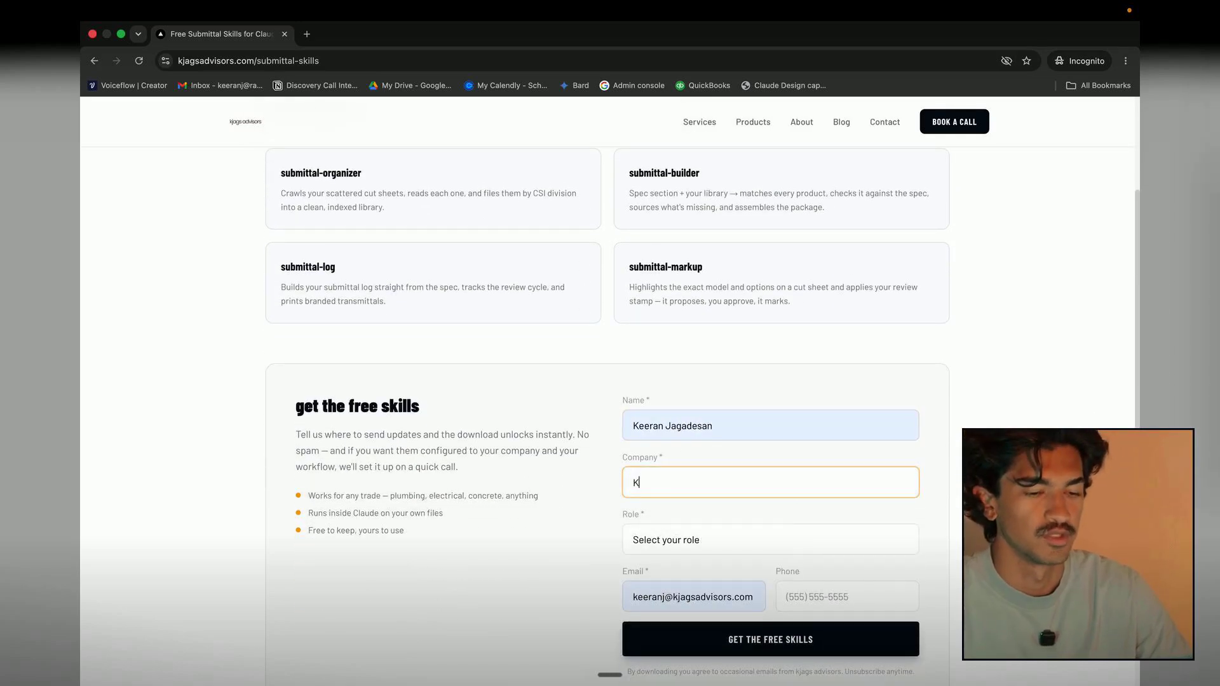
key(BackSpace)
text(K)
key(BackSpace)
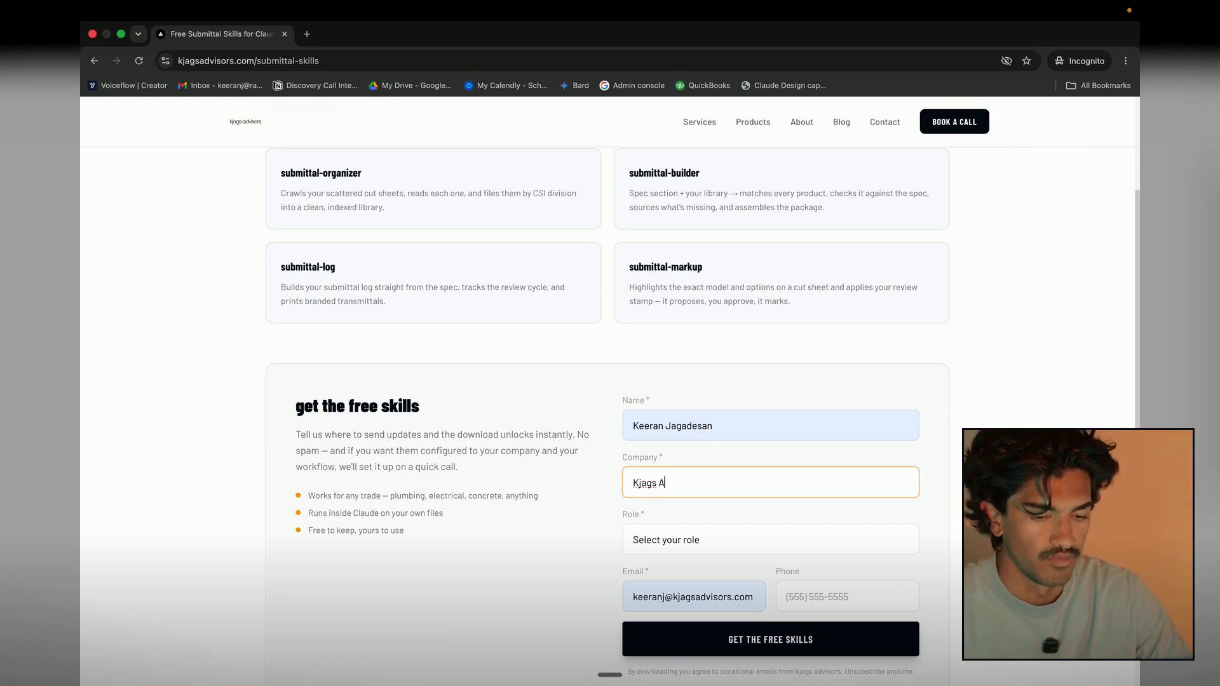
text(Kjags Advi)
text(sors)
Set the role to GC and submit the form to get the free skills.
click(678, 540)
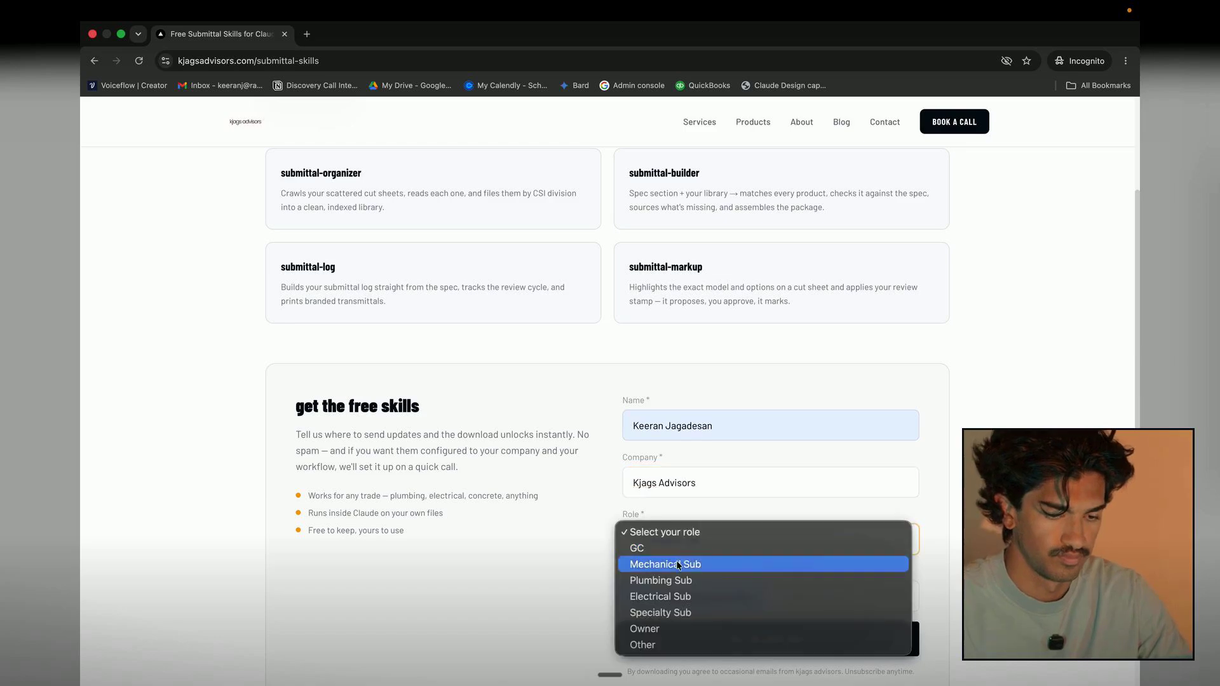
click(678, 550)
scroll(678, 554, down, 1)
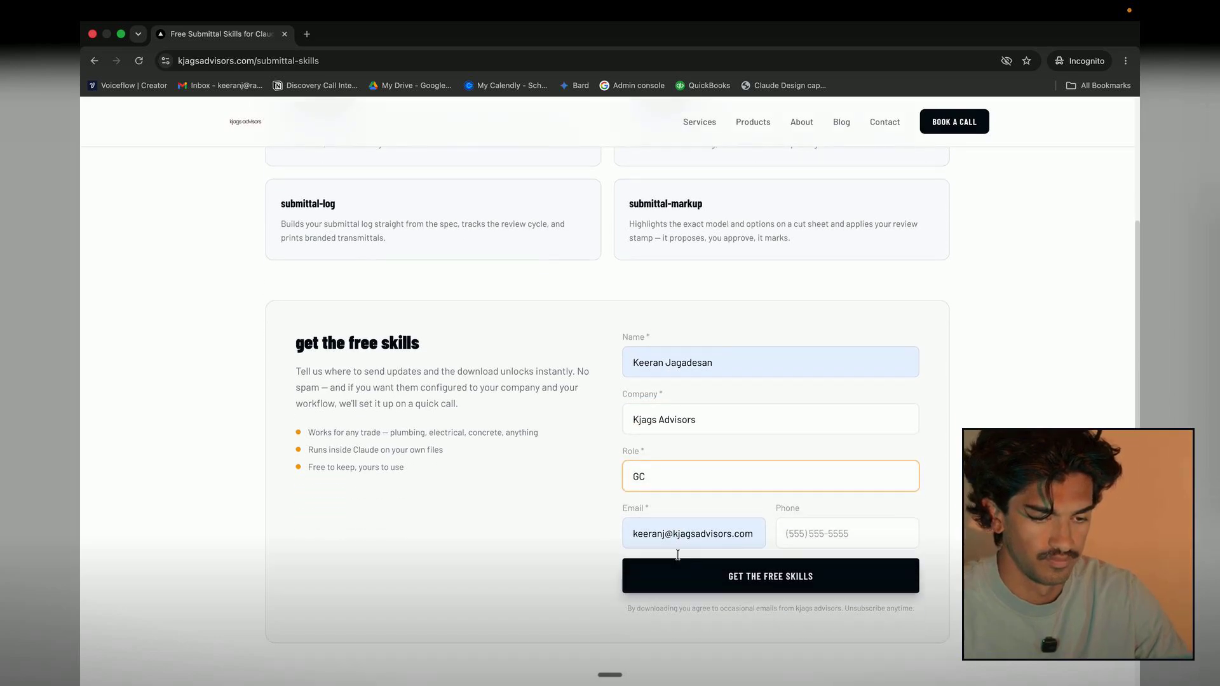
click(814, 532)
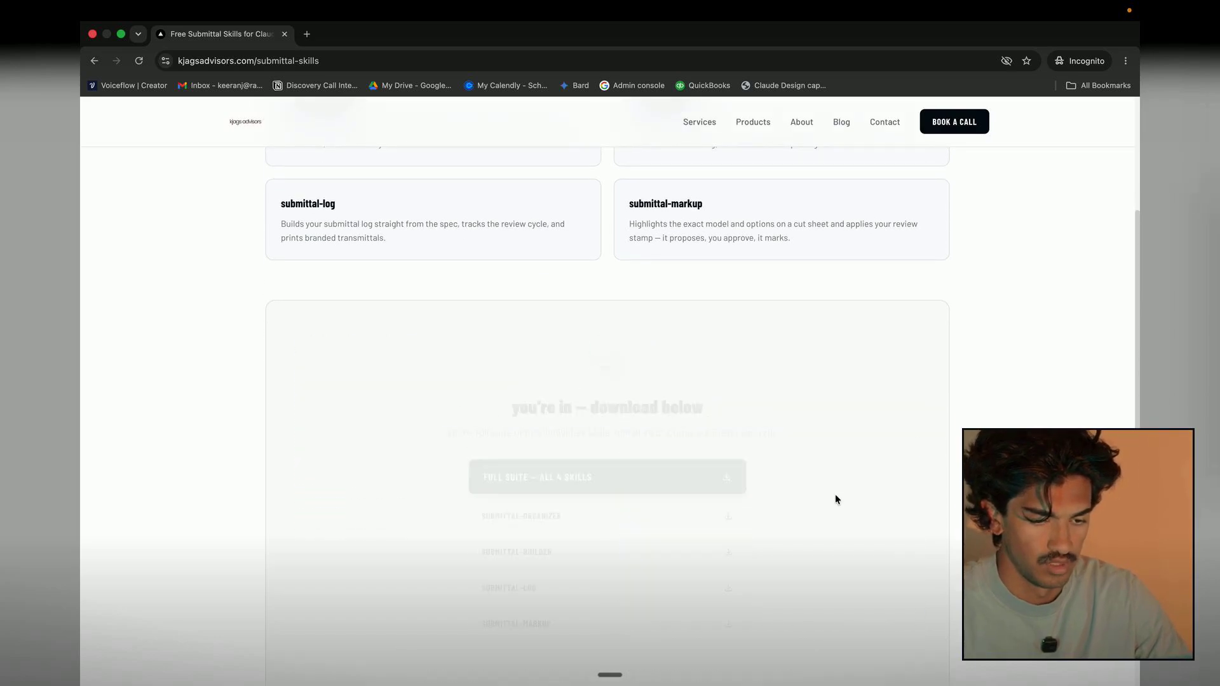
Download the full suite of all 4 skills and save it as submittal-suite-bundle on the Desktop.
scroll(836, 500, down, 1)
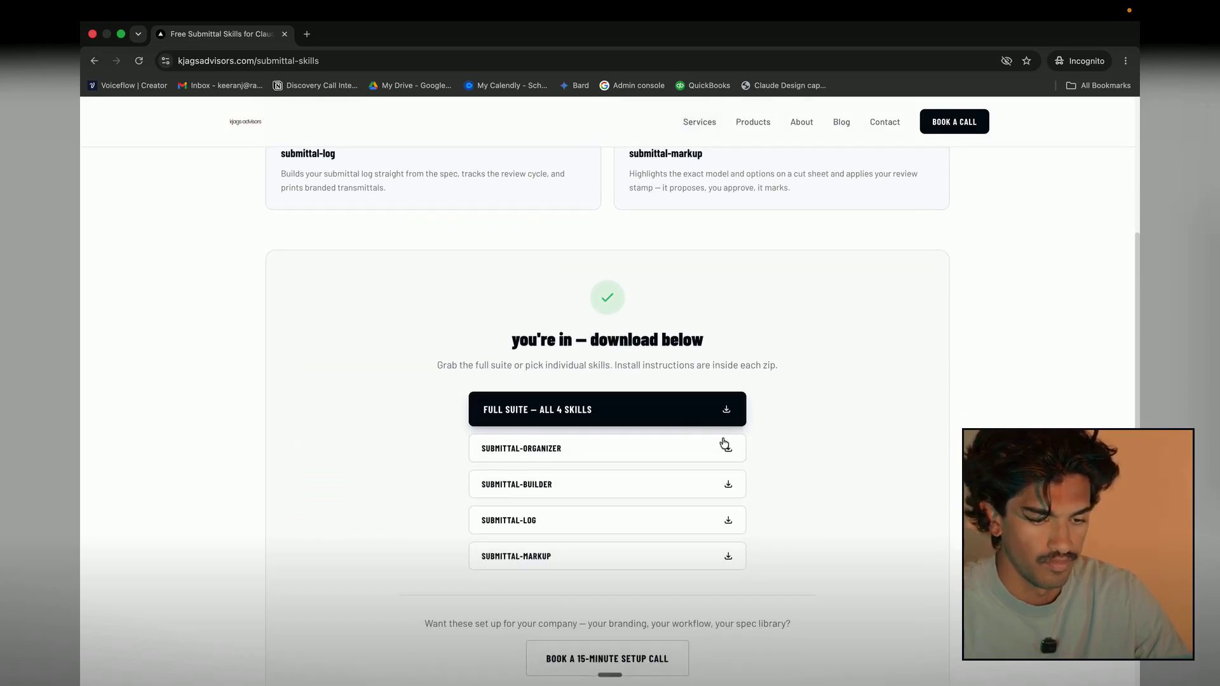
click(706, 414)
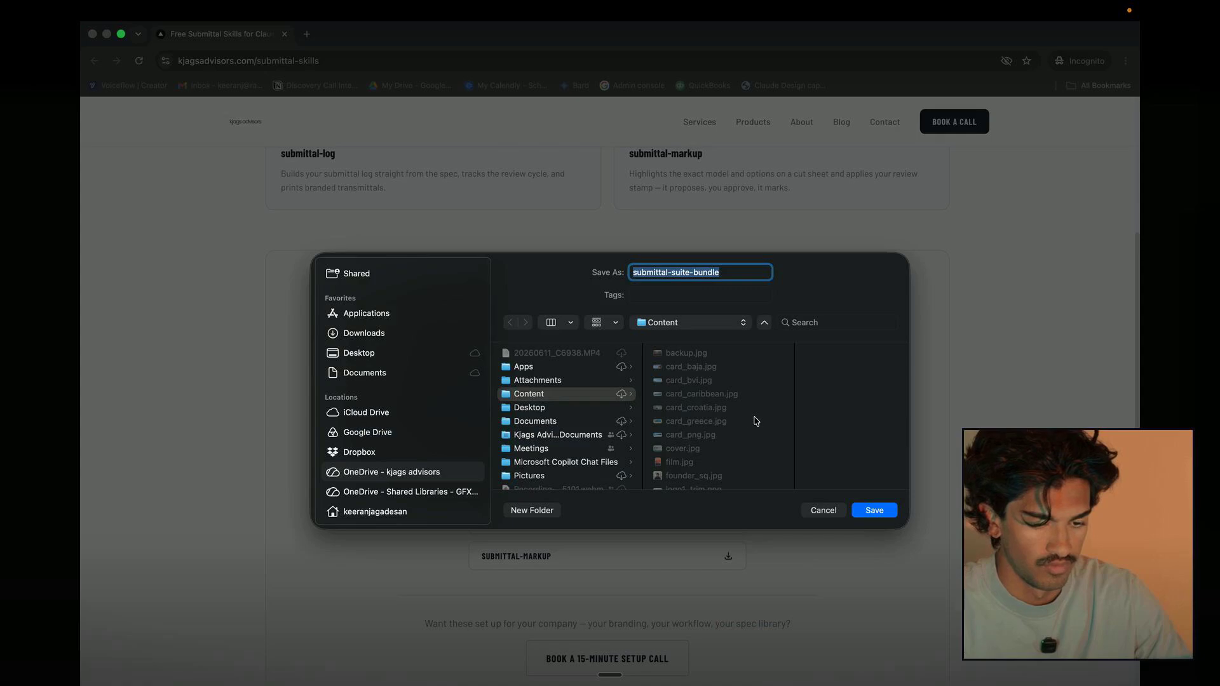
click(395, 357)
click(865, 511)
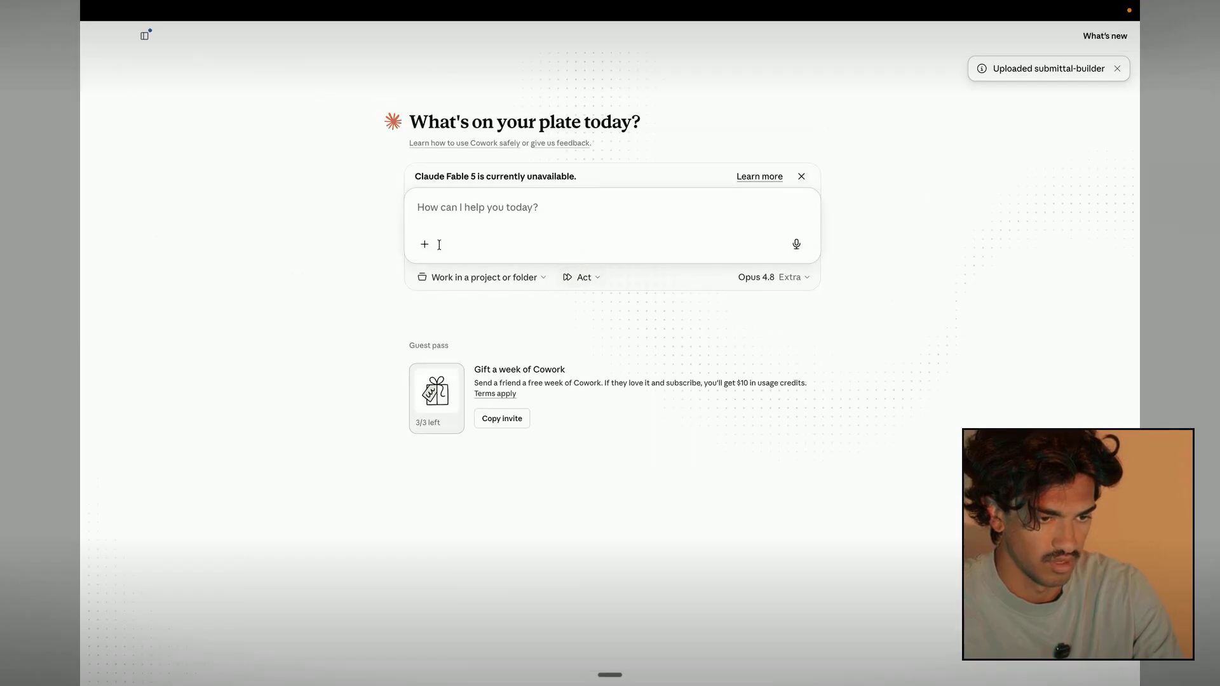
Attach submittal-suite-bundle.zip from the Desktop to a new Cowork task.
click(424, 244)
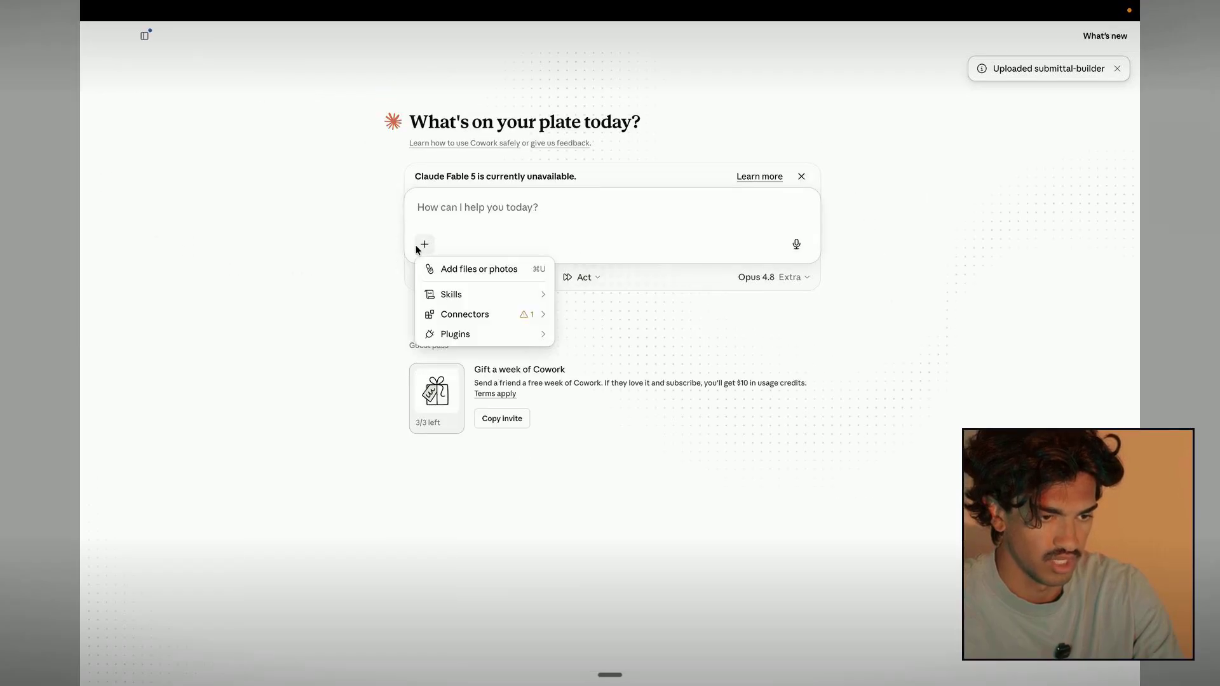
click(453, 267)
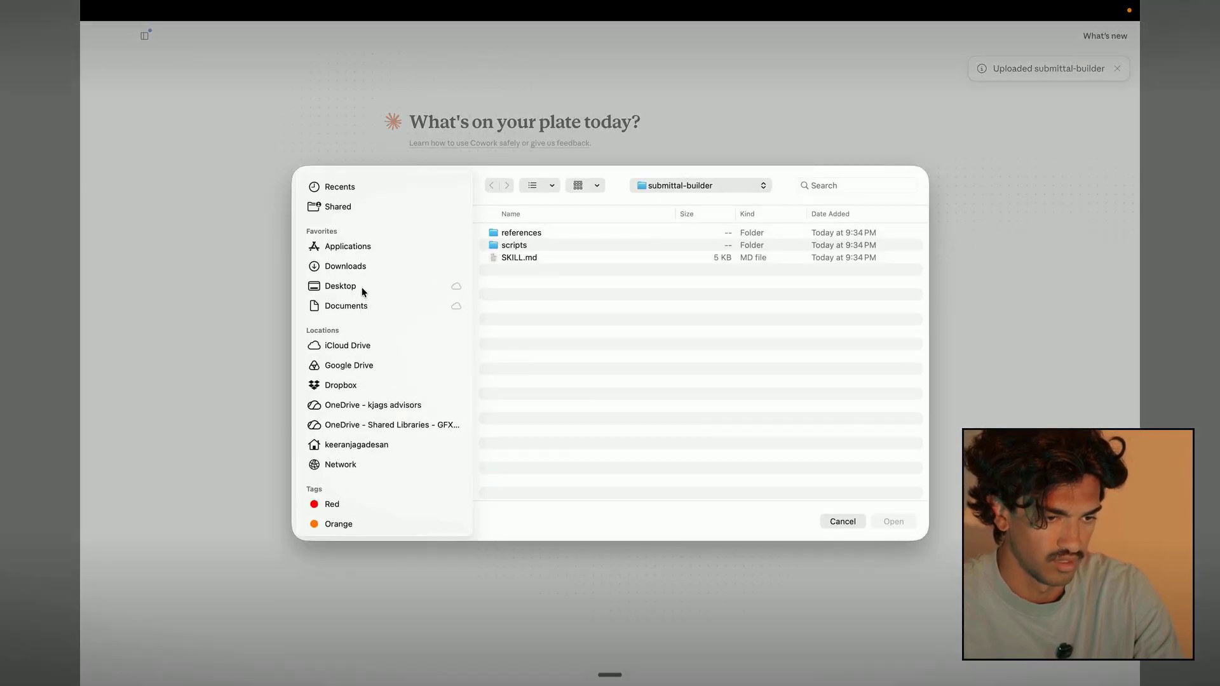
click(361, 287)
click(614, 247)
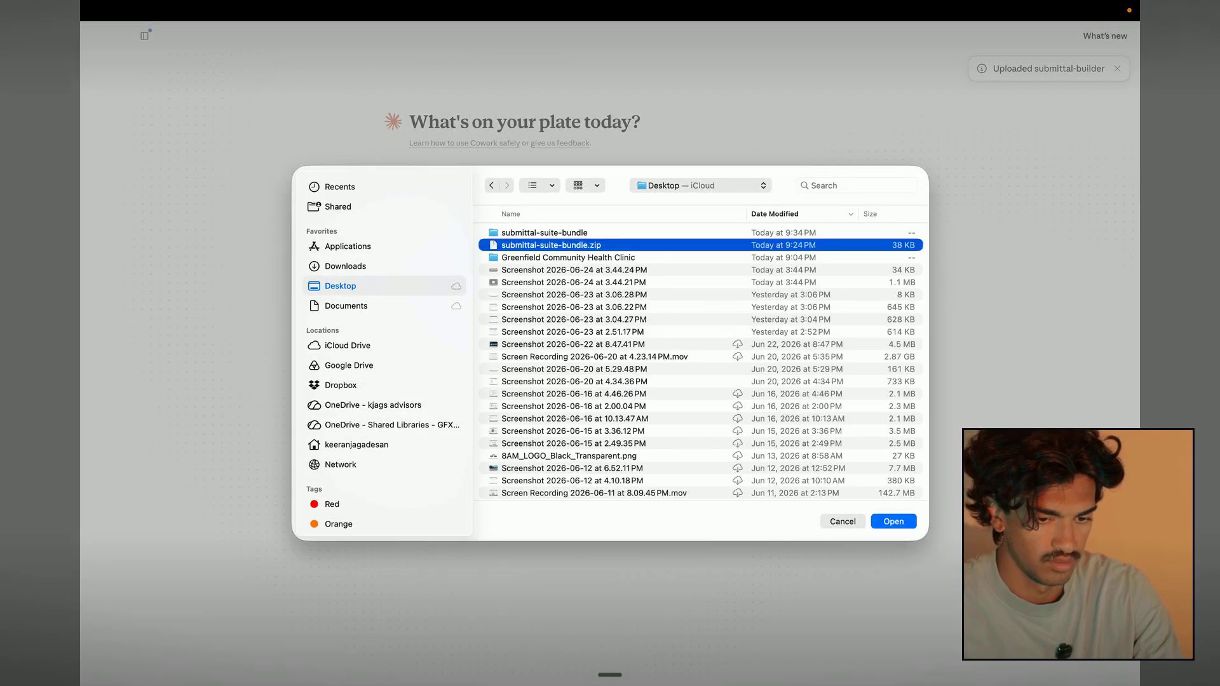
click(894, 522)
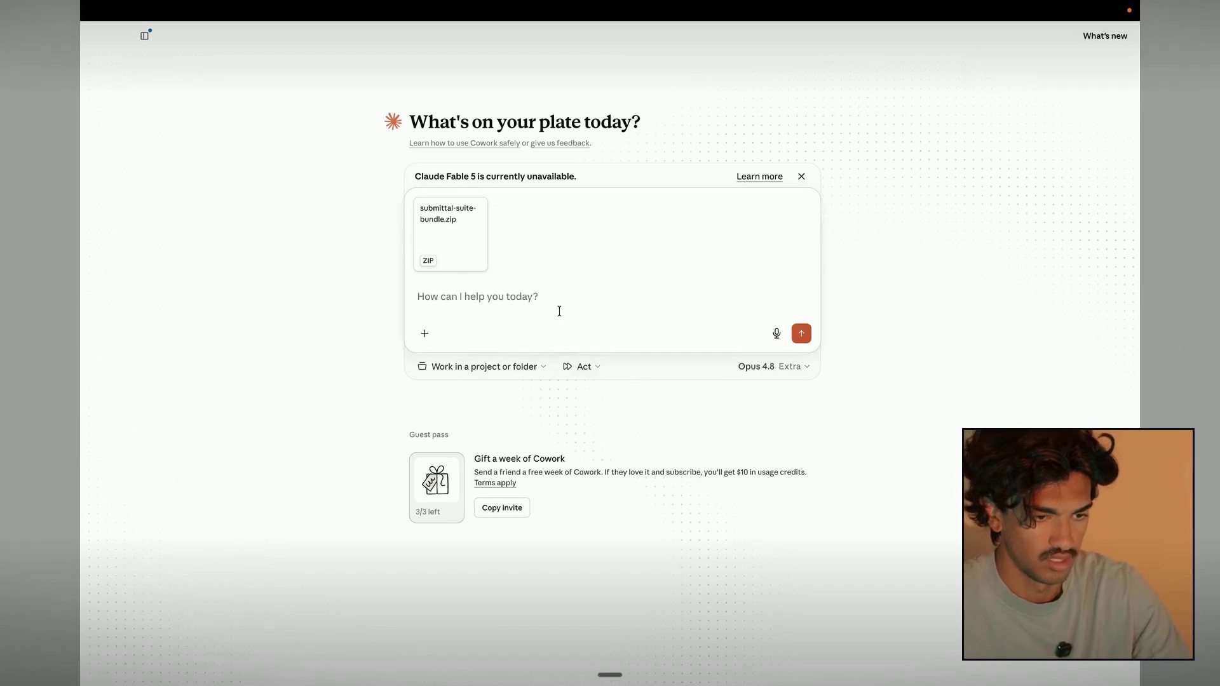
Write a prompt asking "Can you unzip this and give me the button to add these to my" skills.
text(Canc)
key(BackSpace)
text(you )
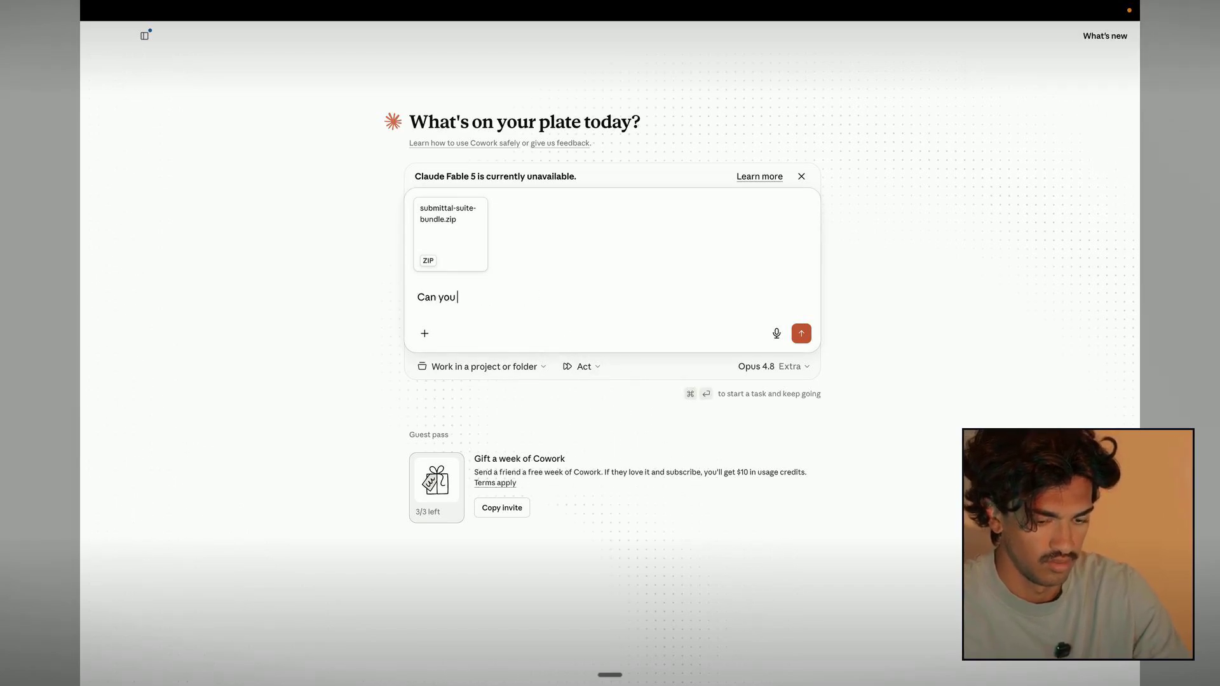
text(unzip thi)
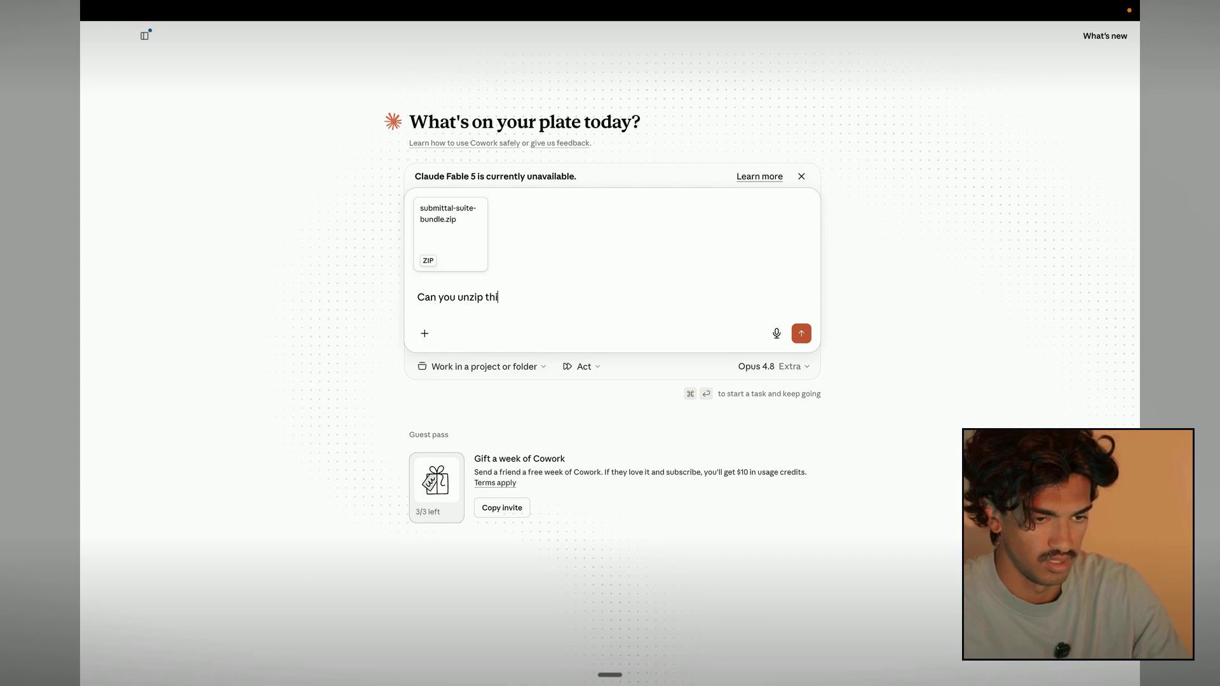
text(s and)
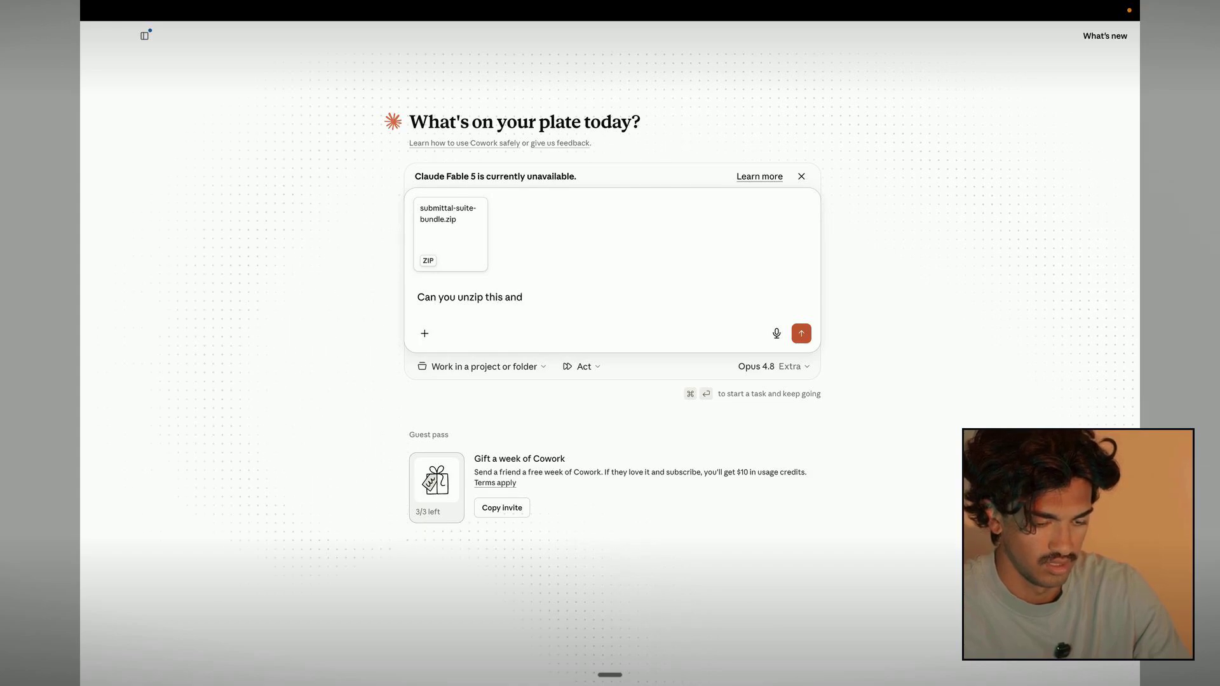
text( add it)
key(BackSpace)
key(BackSpace)
key(BackSpace)
key(BackSpace)
key(BackSpace)
key(BackSpace)
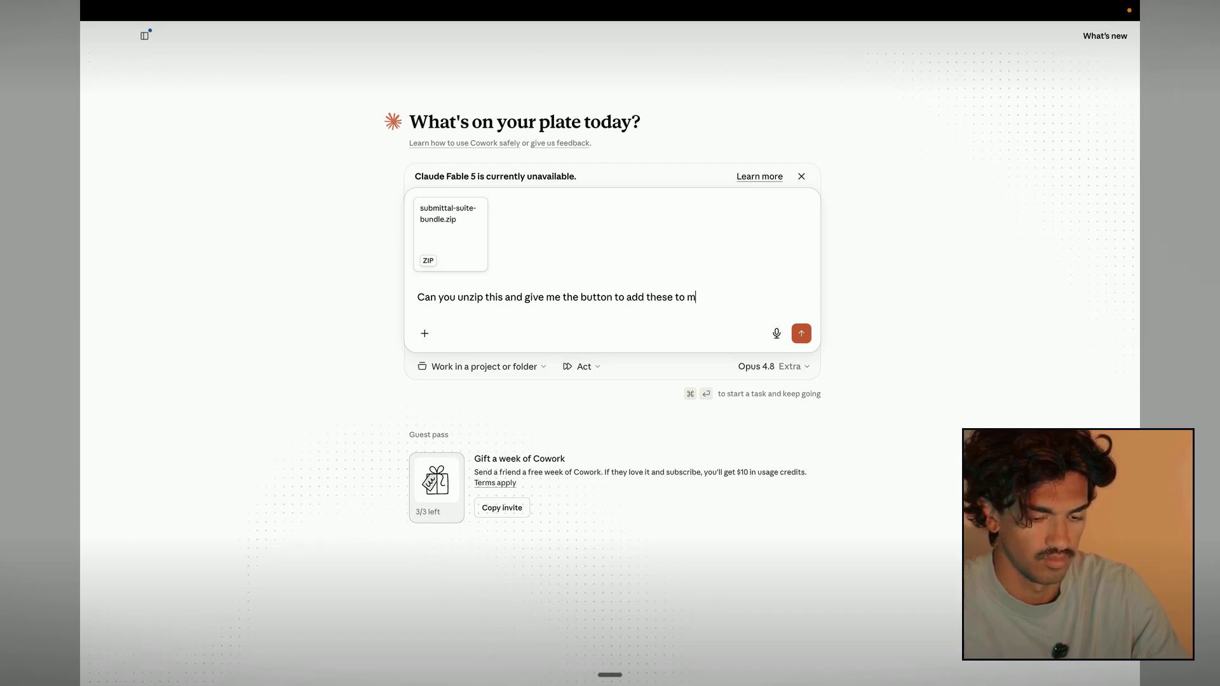
text(y)
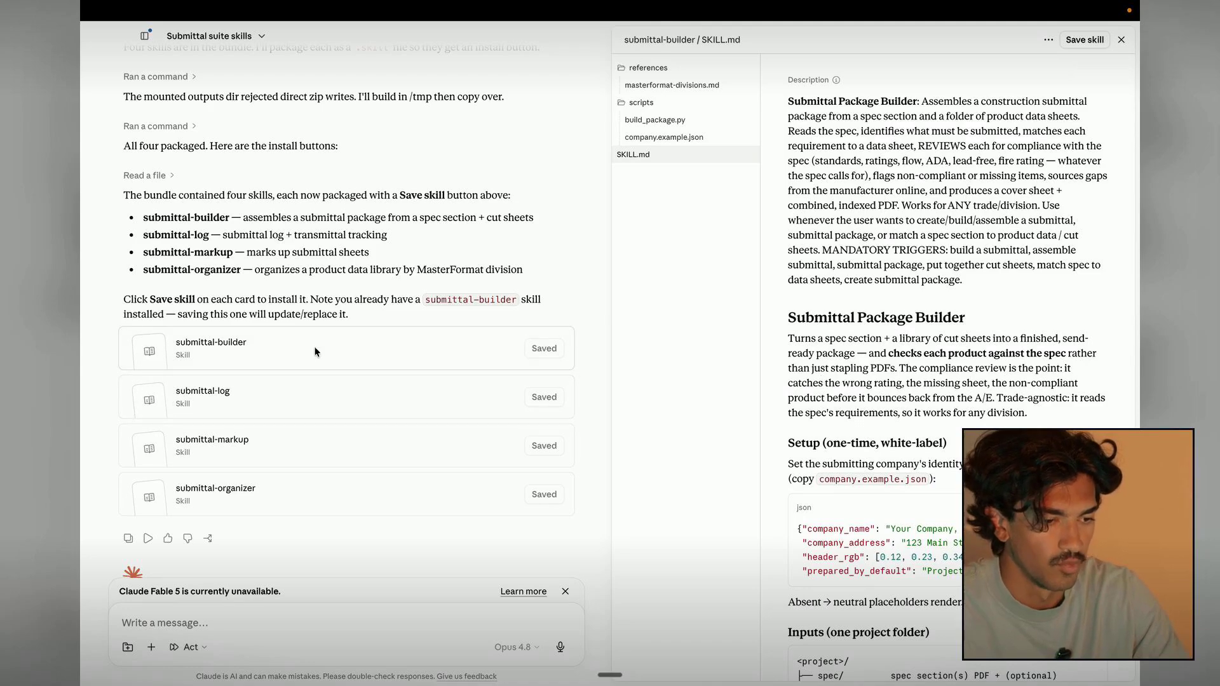
Review the SKILL.md descriptions of the submittal-log, submittal-markup and submittal-organizer skills.
click(310, 399)
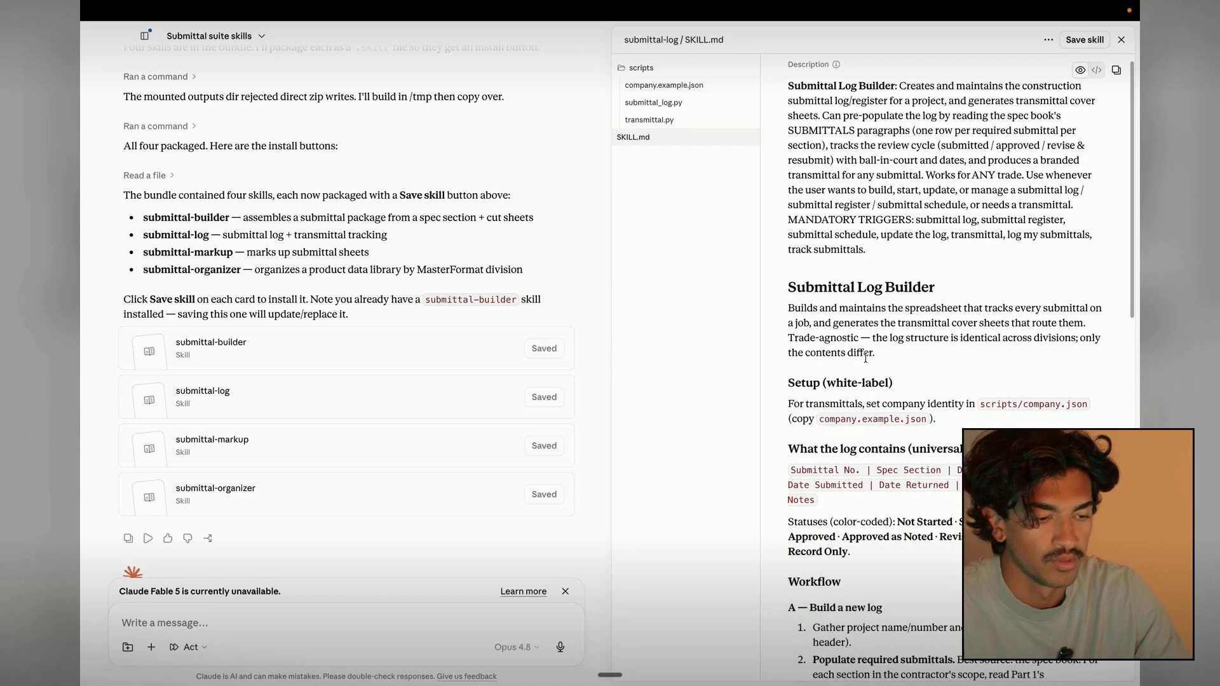
click(333, 461)
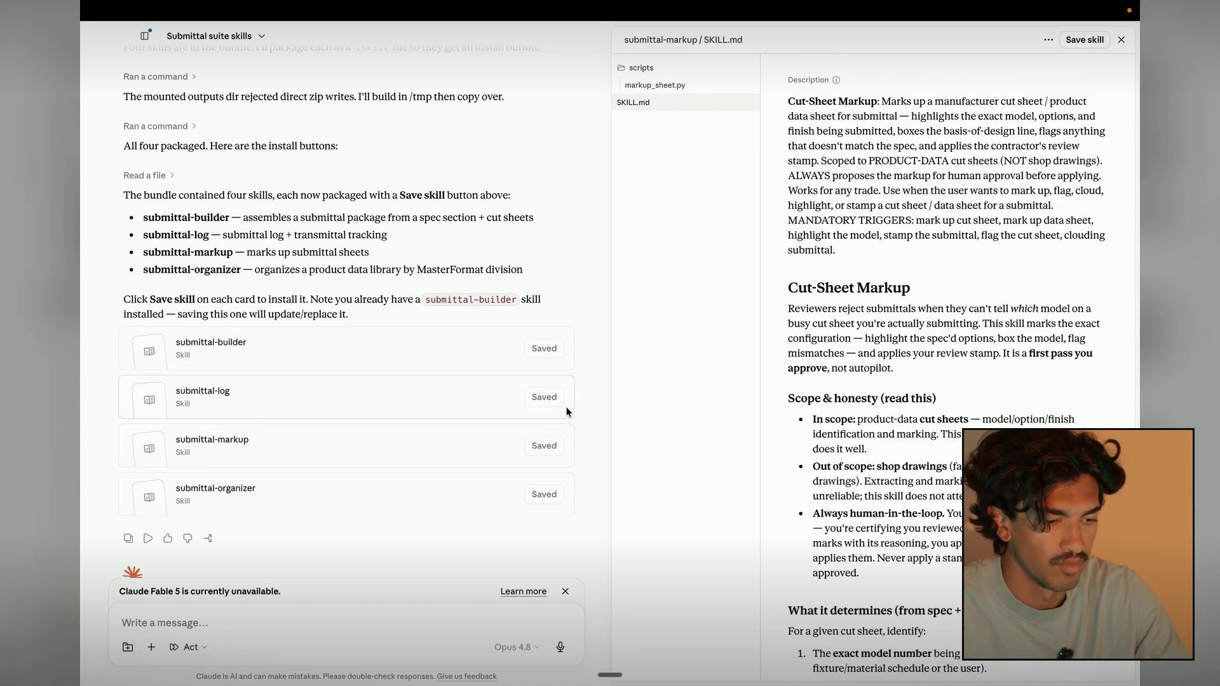
click(389, 490)
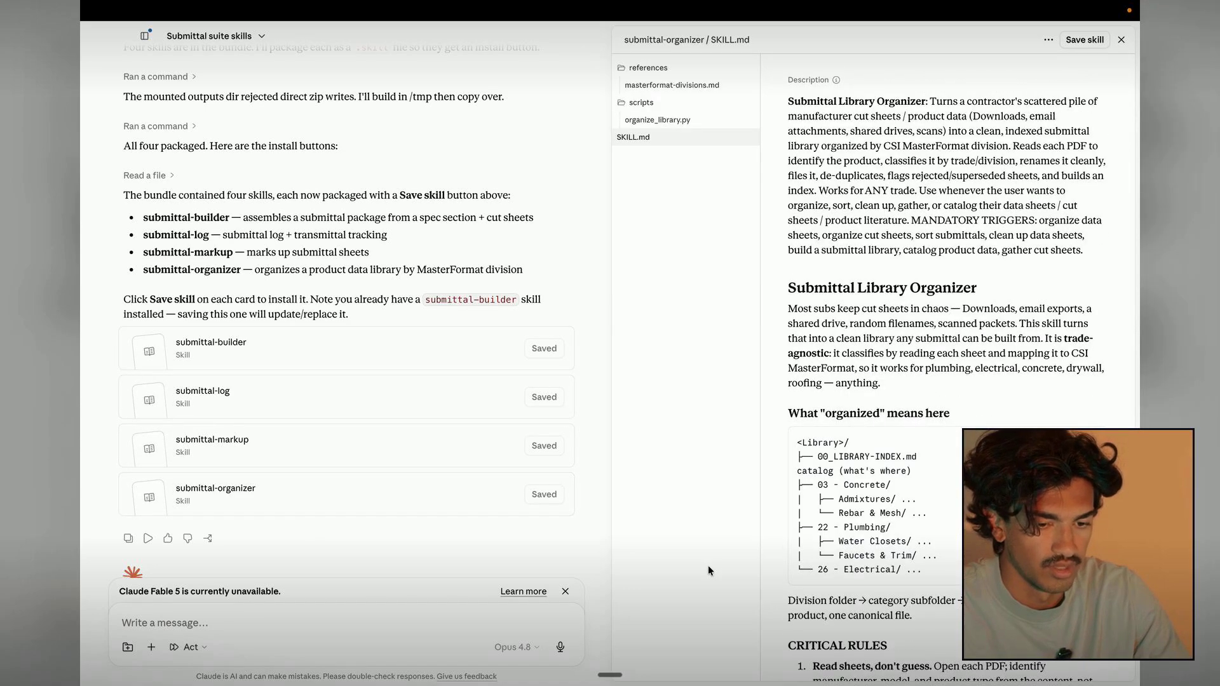
Switch to Finder and look through the Water Closets & Flush Valves, Urinals, and Faucets & Trim folders in Cut Sheets.
key(ctrl+Left)
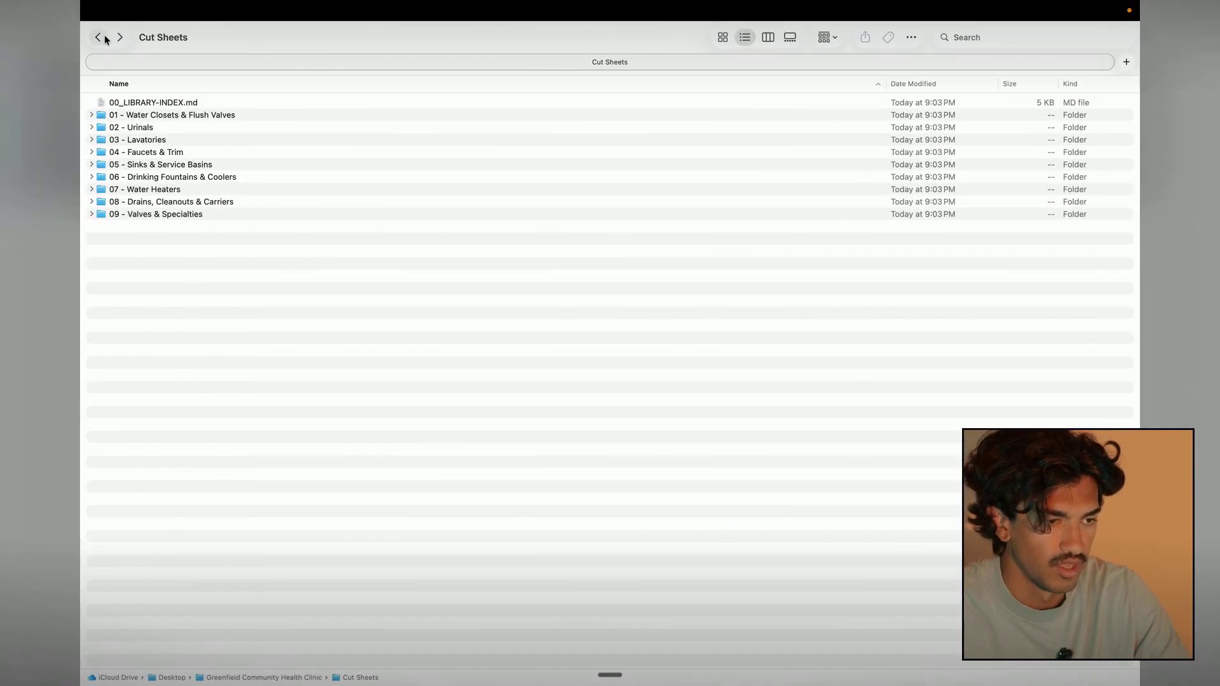
double_click(144, 115)
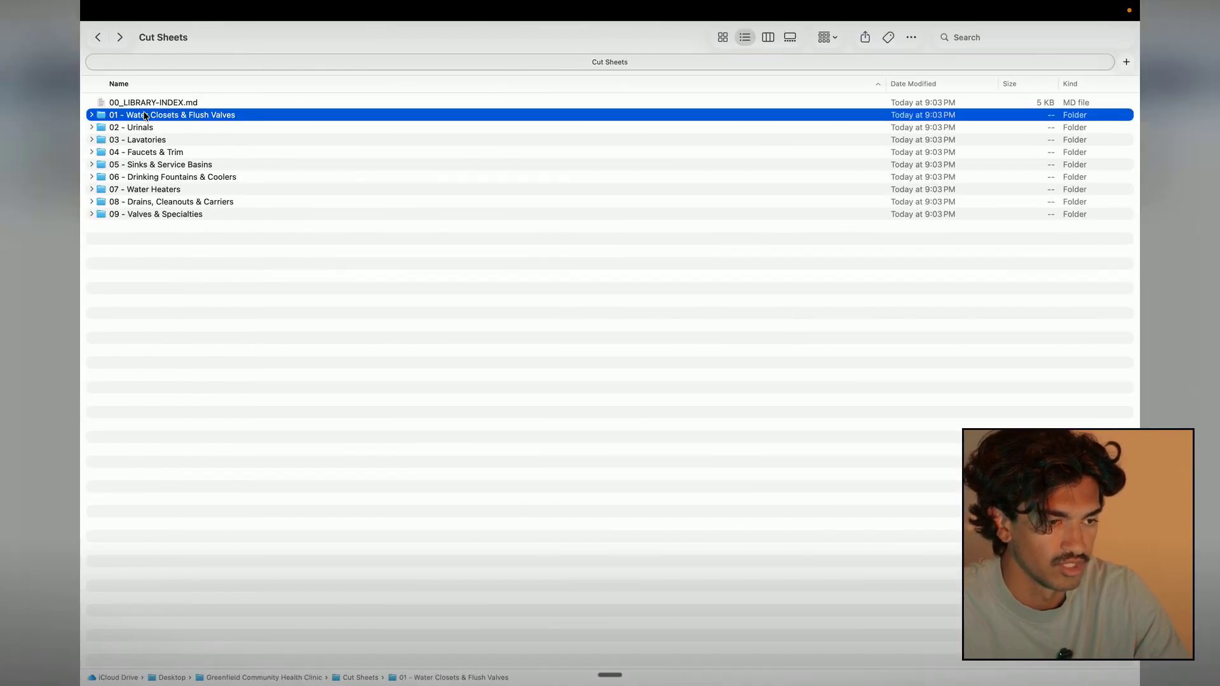
click(99, 37)
double_click(150, 124)
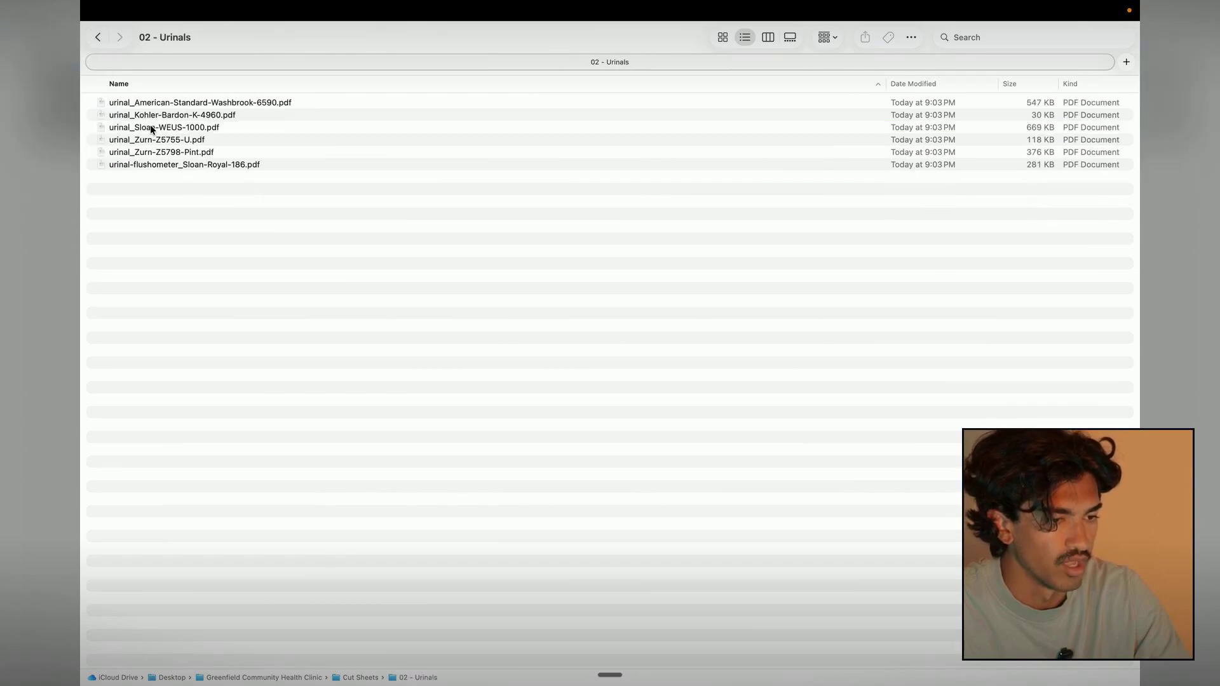
click(99, 37)
double_click(164, 153)
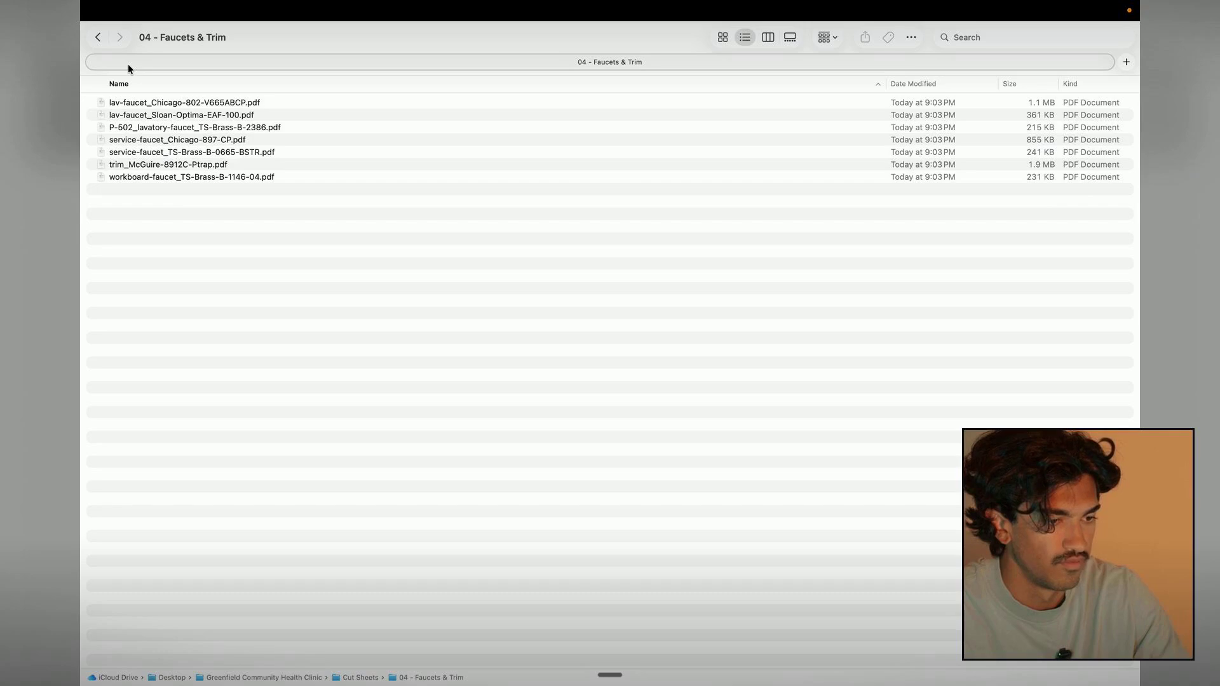
click(99, 40)
Try to open the 00_LIBRARY-INDEX.md file in the Cut Sheets folder and dismiss the alert.
click(179, 100)
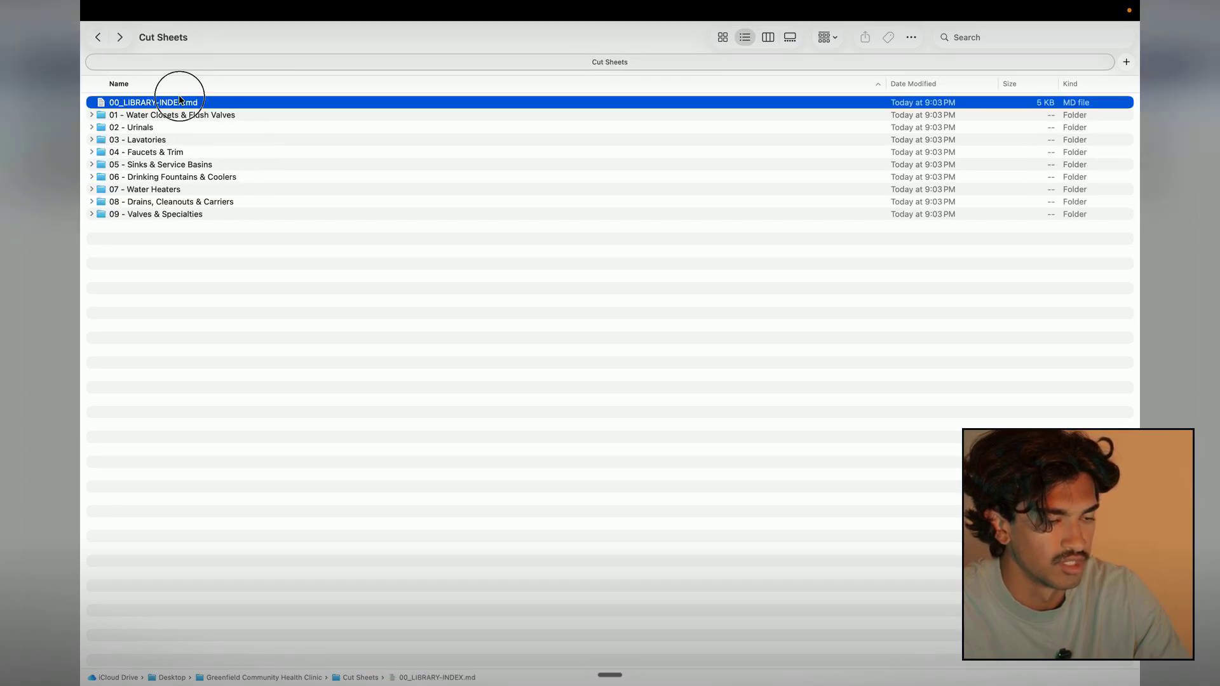
double_click(179, 101)
click(574, 248)
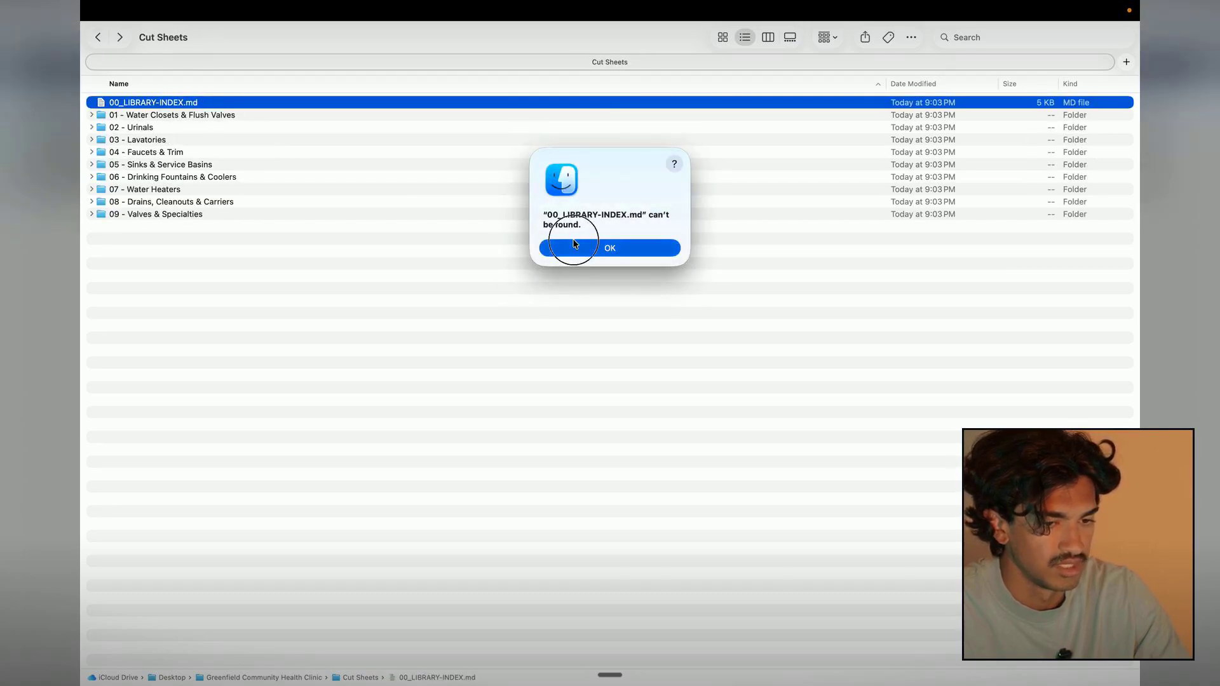
Try again to open the 00_LIBRARY-INDEX.md file from the Cut Sheets folder.
right_click(253, 101)
mouse_move(382, 125)
click(474, 124)
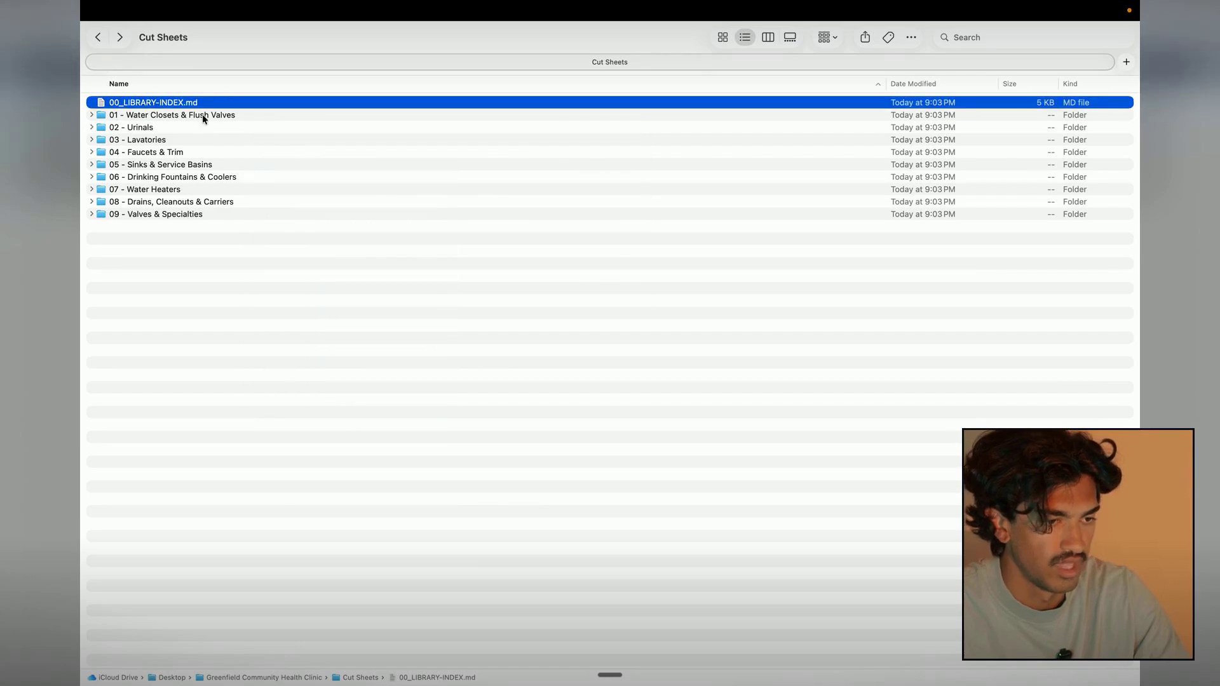
Look through the Water Closets & Flush Valves, Lavatories, Sinks & Service Basins, and Drinking Fountains & Coolers folders in Cut Sheets.
double_click(205, 112)
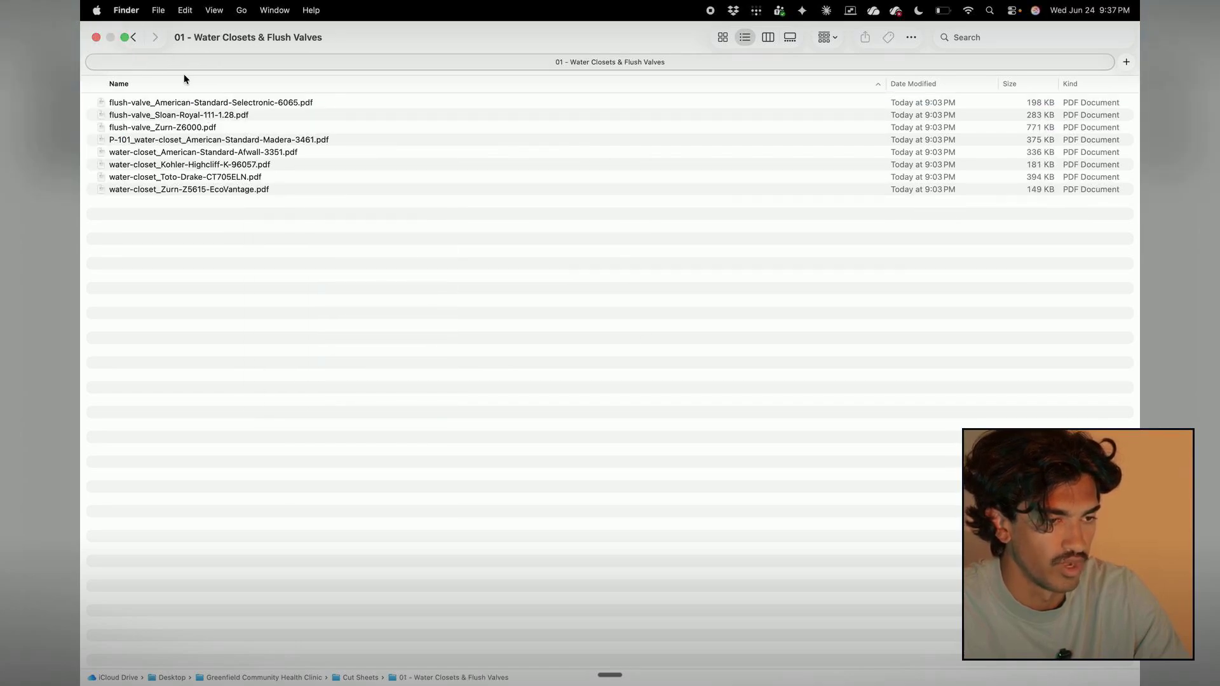
click(151, 37)
double_click(148, 140)
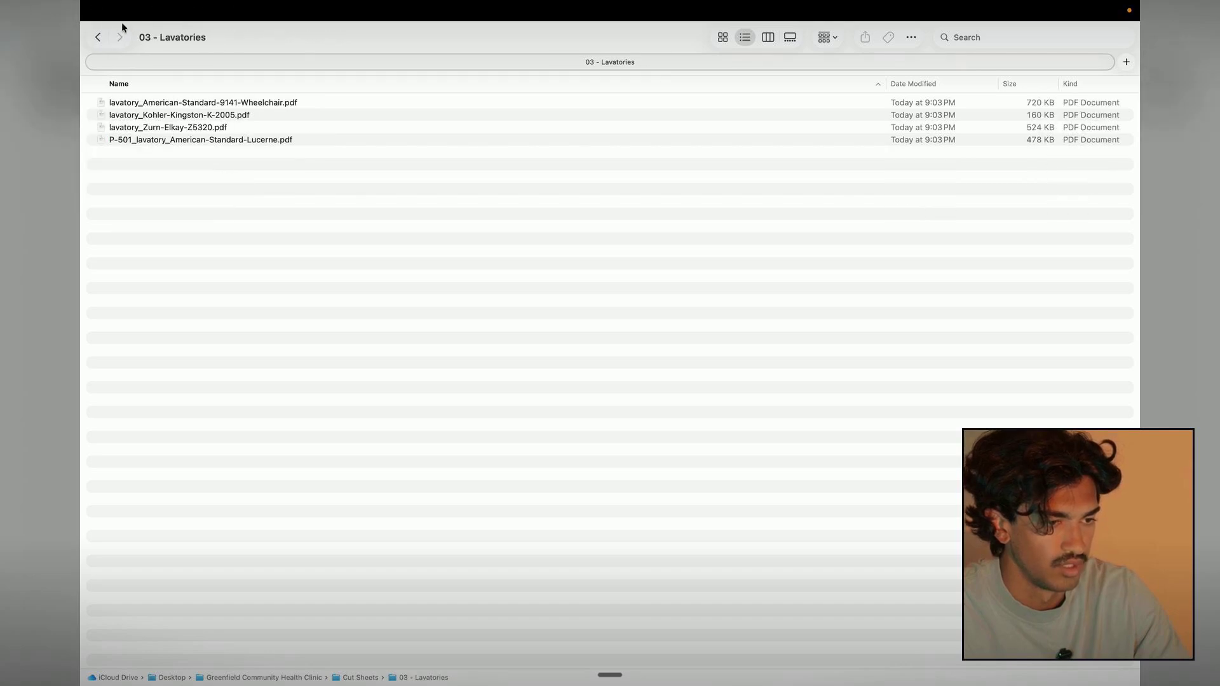
click(98, 37)
double_click(176, 165)
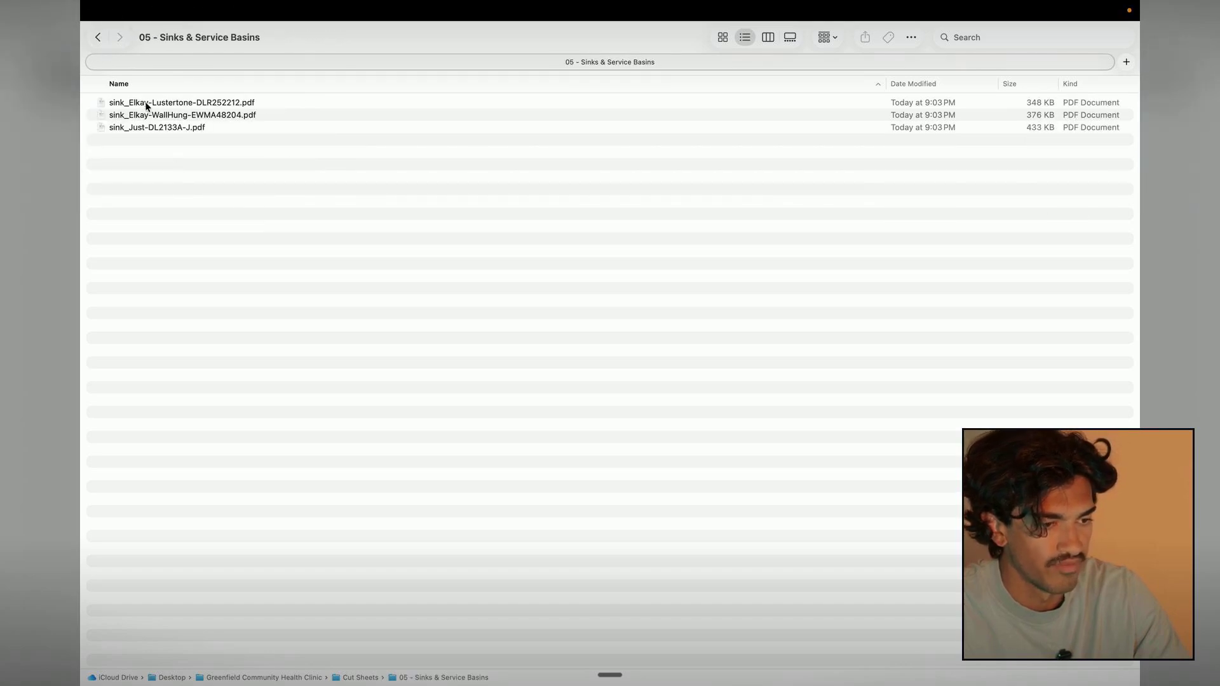
click(99, 37)
double_click(153, 175)
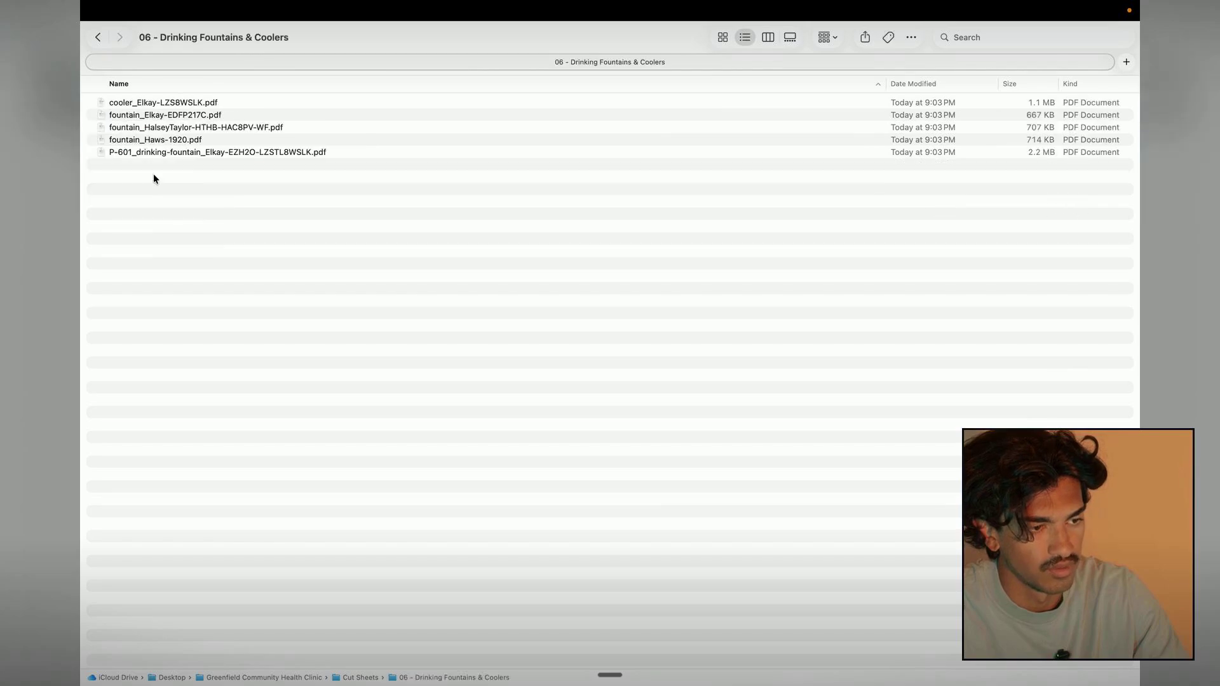
click(99, 37)
Switch to Claude and draft the submittal-organizer prompt "Please look at the submittal folder and organize the documents".
key(ctrl+Right)
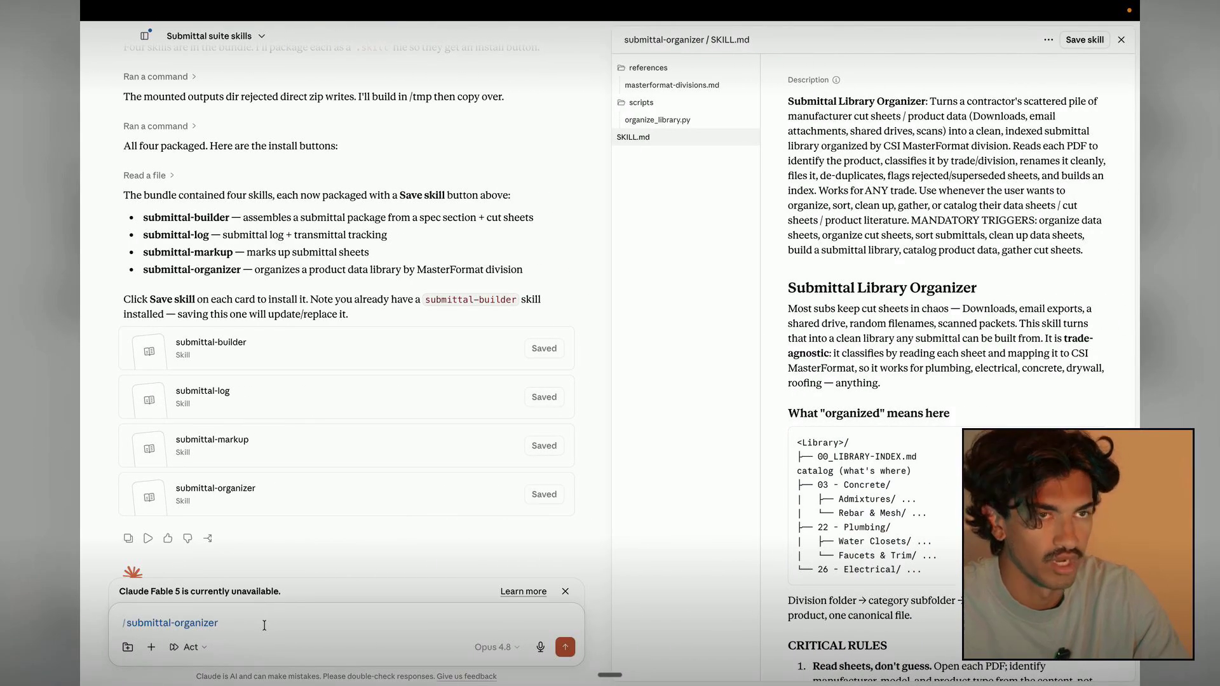
click(127, 647)
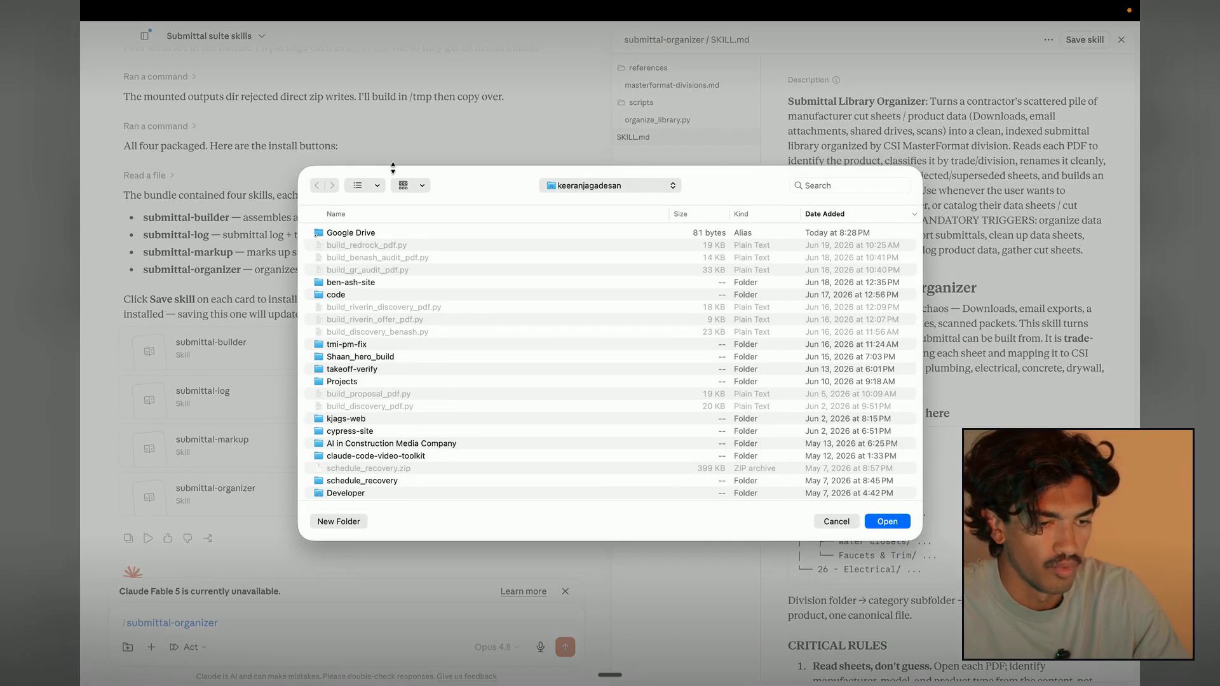
click(842, 521)
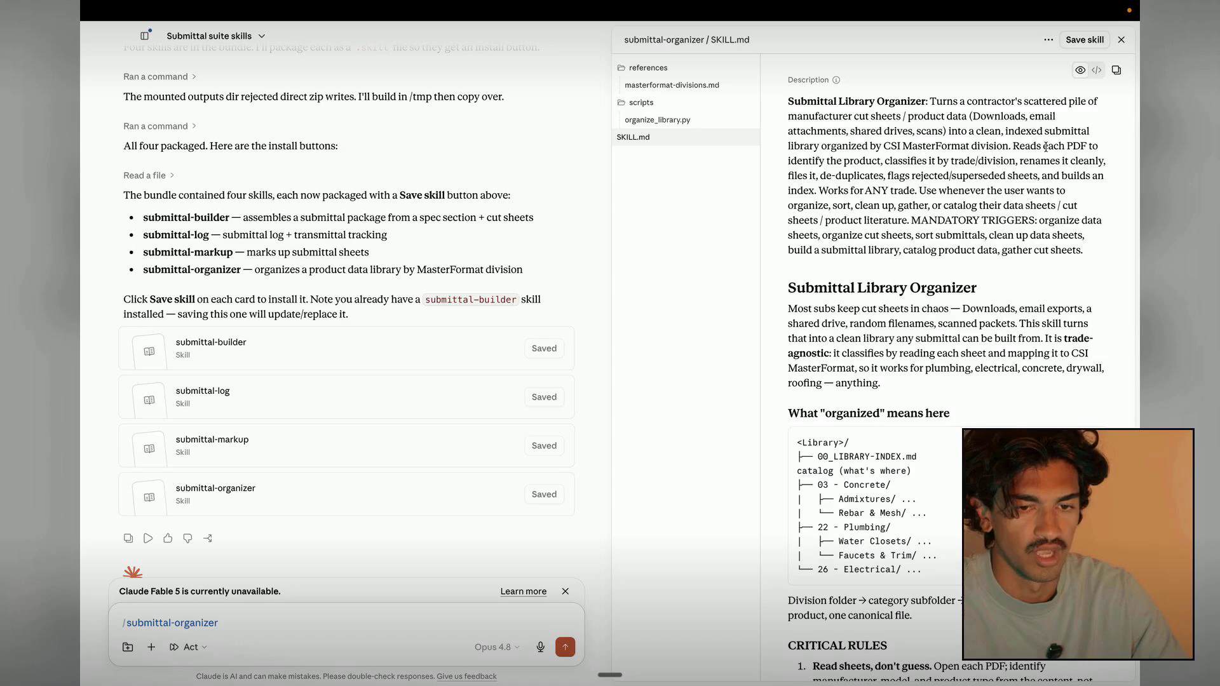
scroll(463, 409, down, 2)
click(408, 622)
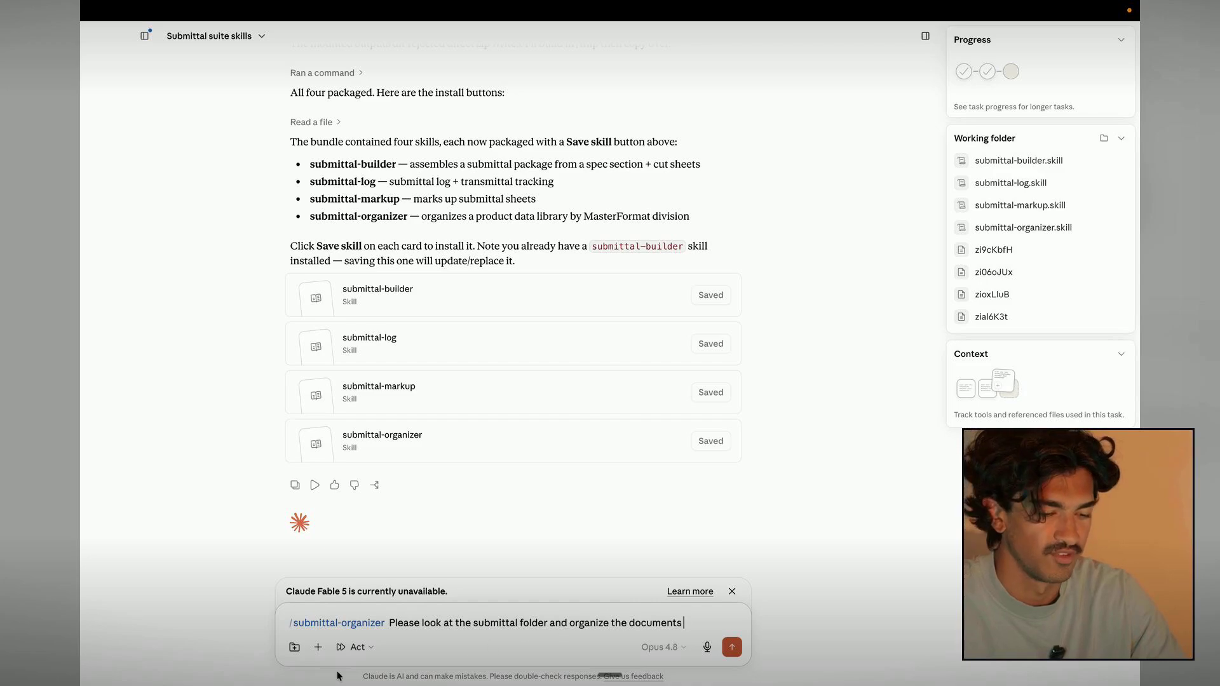
click(293, 647)
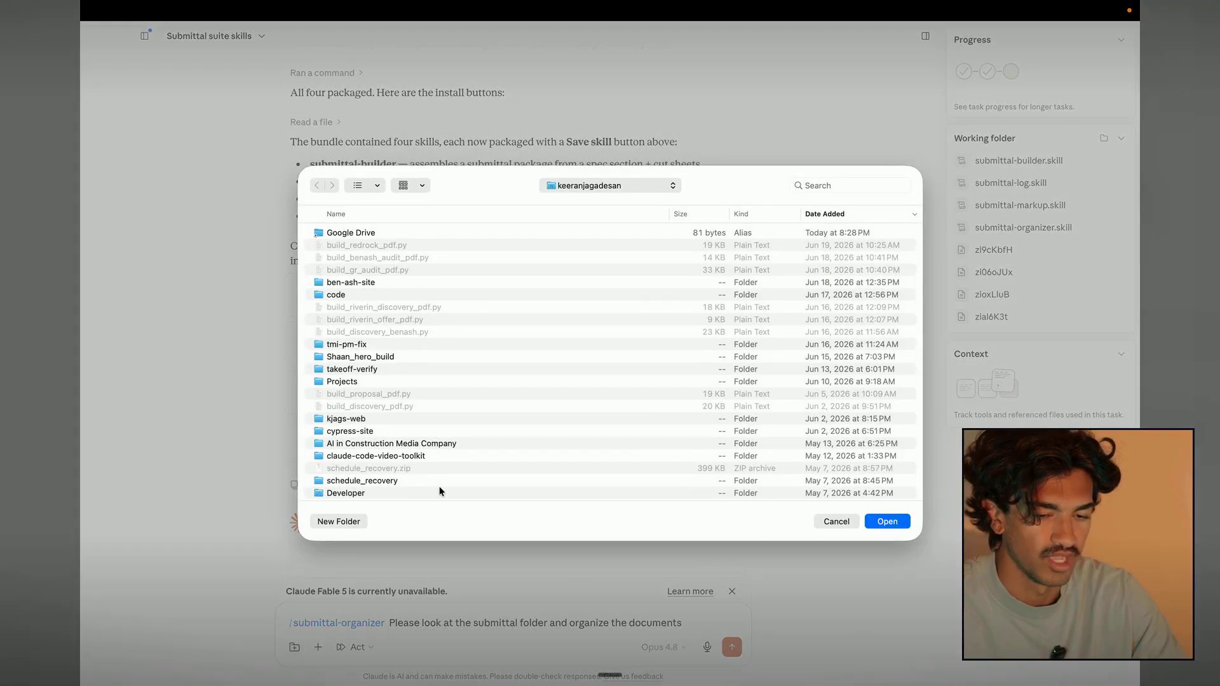
click(835, 522)
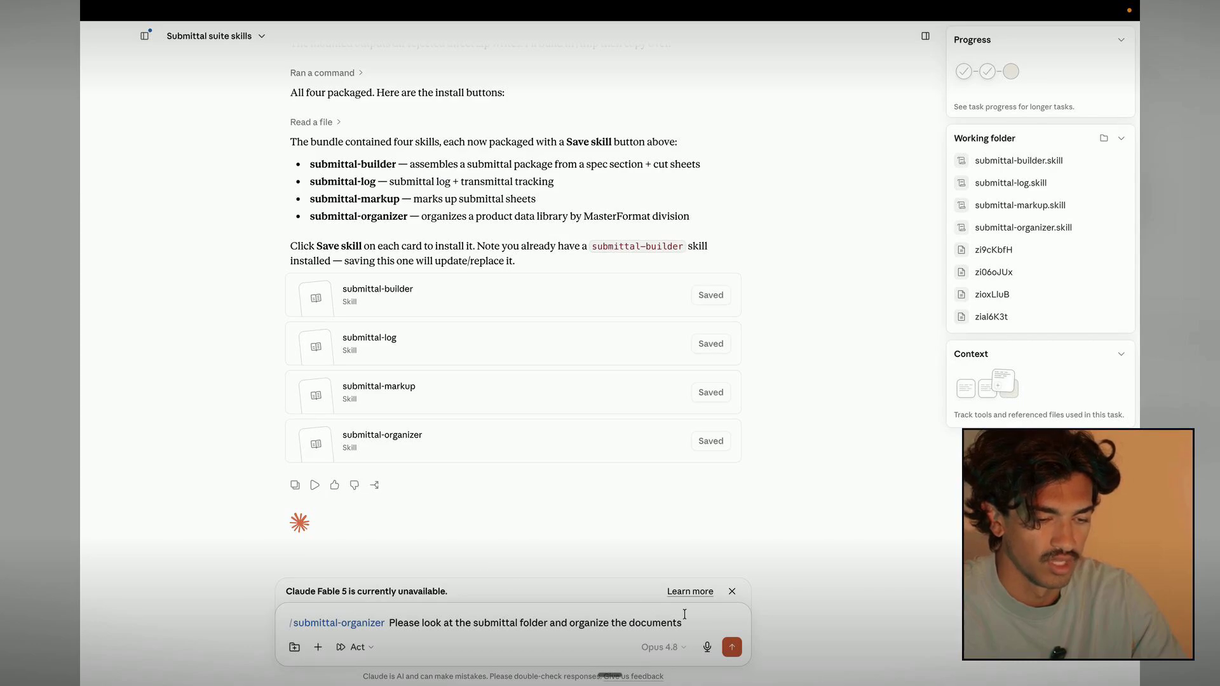
Clear the drafted submittal-organizer prompt.
drag(684, 615, 162, 596)
key(BackSpace)
Switch to Finder and look over the Cut Sheets, Spec and Submittals folders of the Greenfield Community Health Clinic project.
key(ctrl+Left)
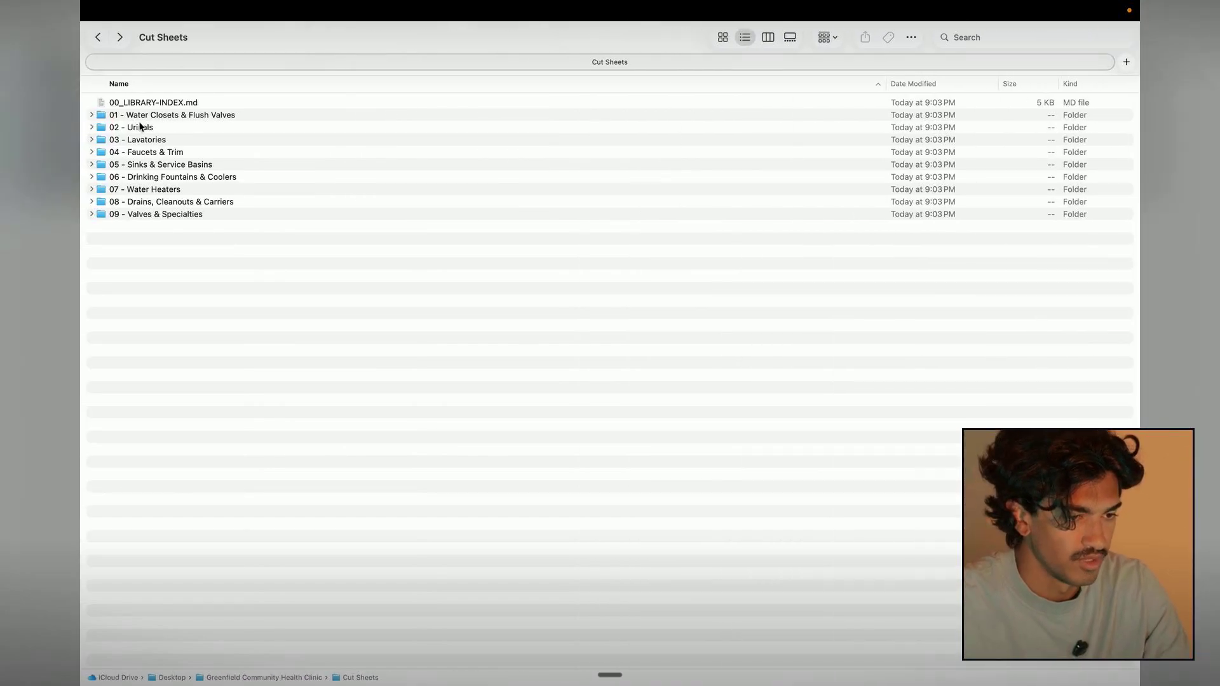
double_click(147, 115)
click(98, 39)
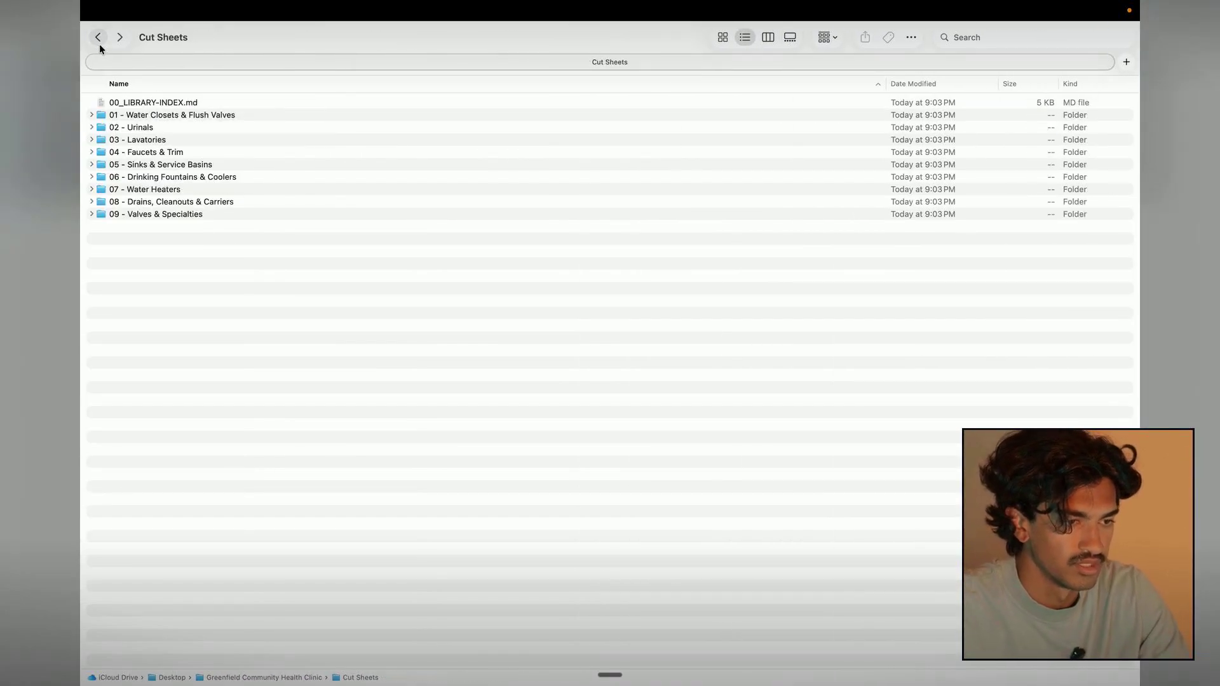
click(99, 41)
double_click(118, 115)
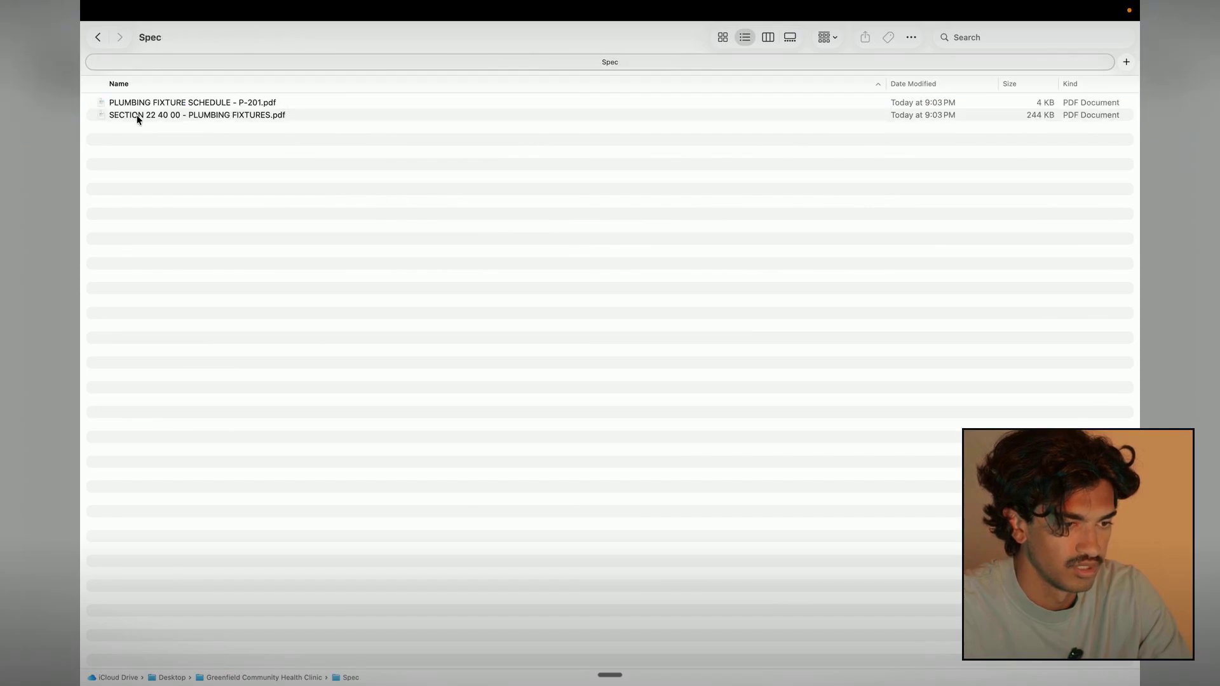
click(99, 37)
click(157, 128)
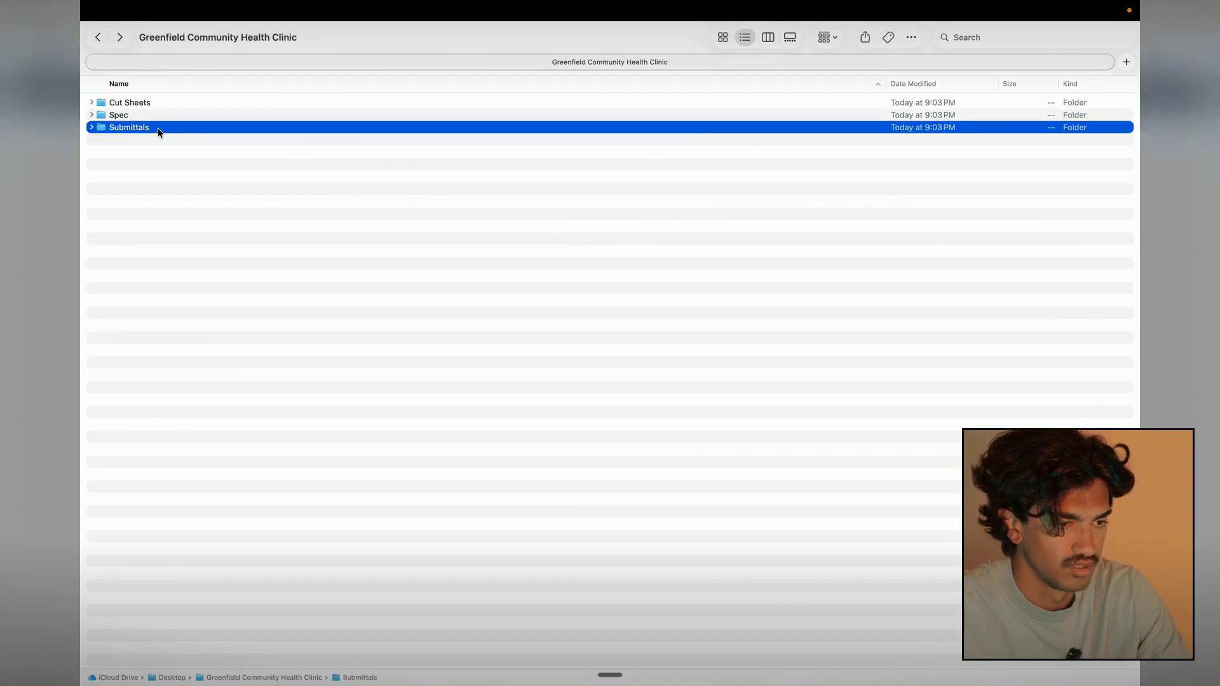
Return to Claude and attach the Greenfield Community Health Clinic folder from the Desktop to the chat.
key(super+Tab)
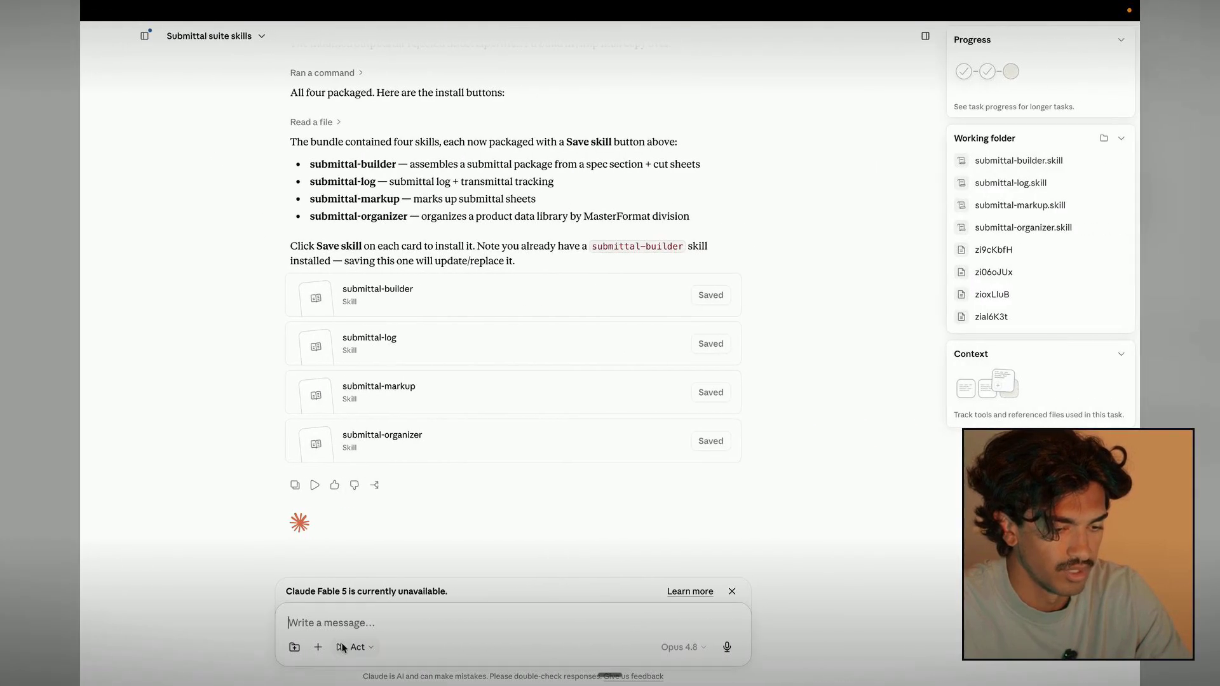
click(296, 647)
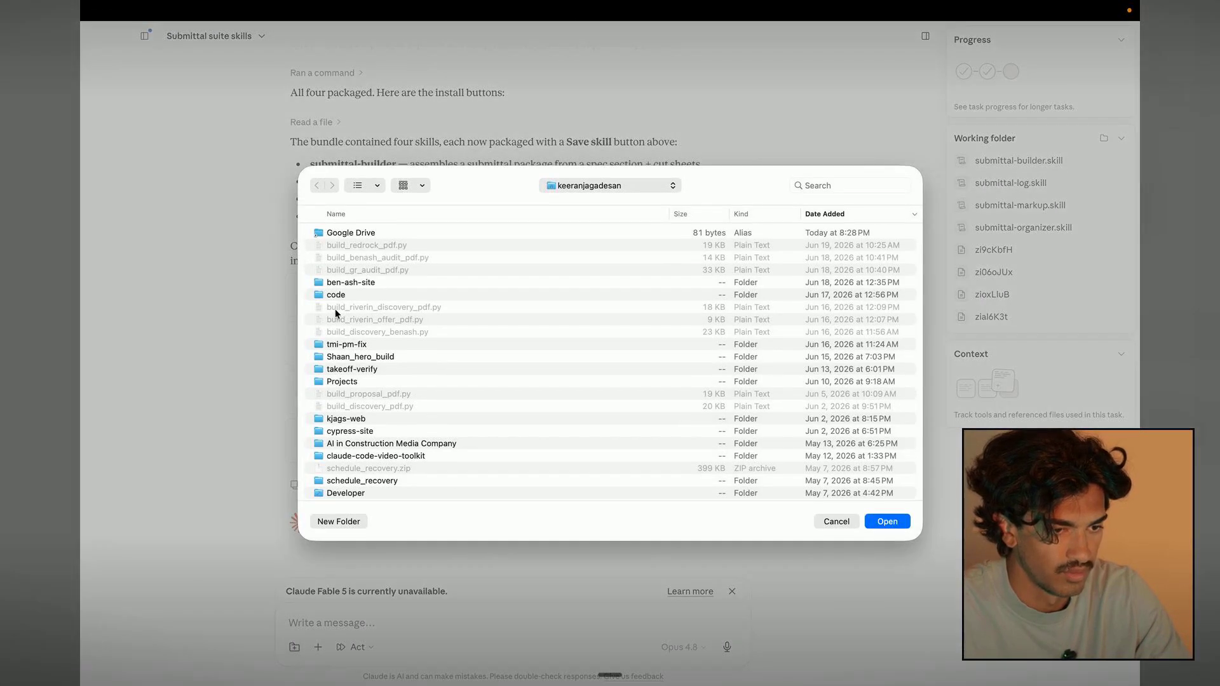
click(377, 184)
click(383, 211)
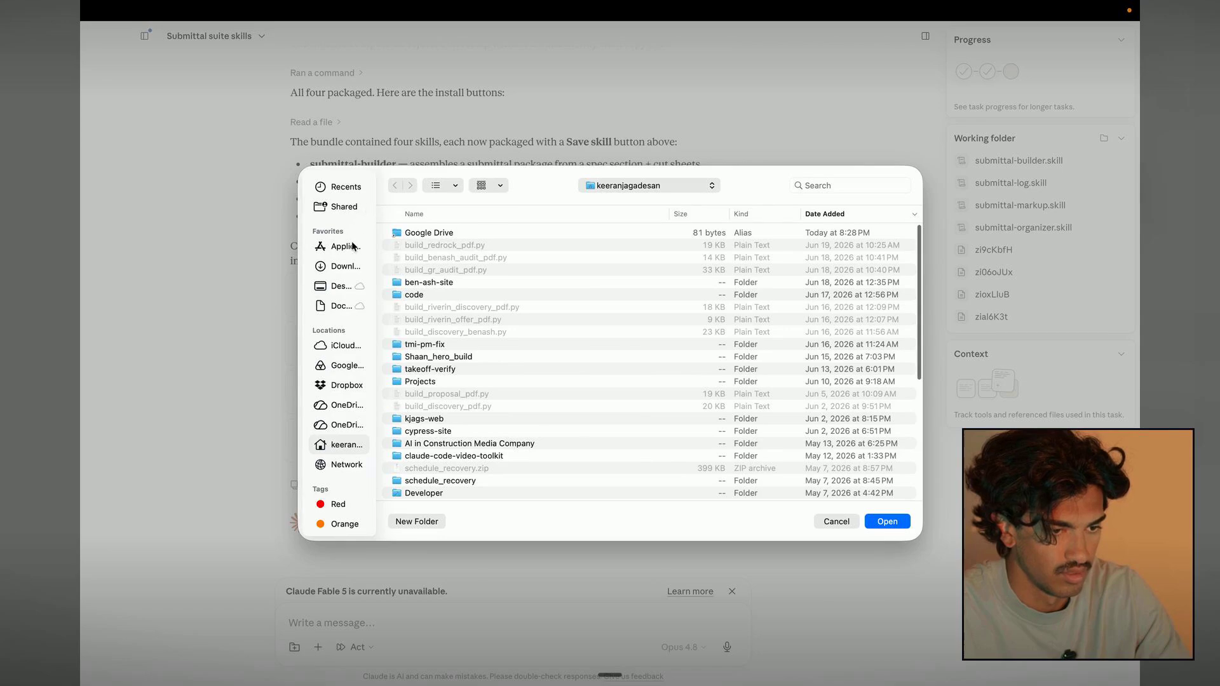
click(342, 285)
click(457, 257)
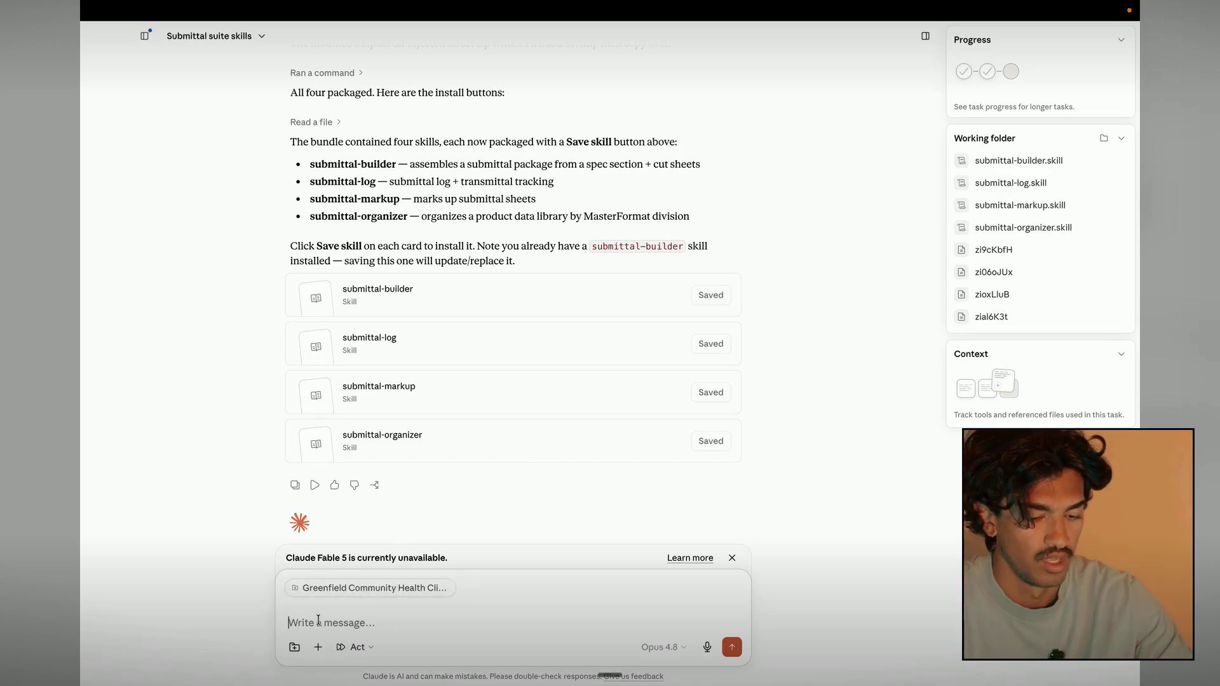
Run the submittal-log skill with the prompt "Please create the submittal log for plumbing for this job.".
text(/sub)
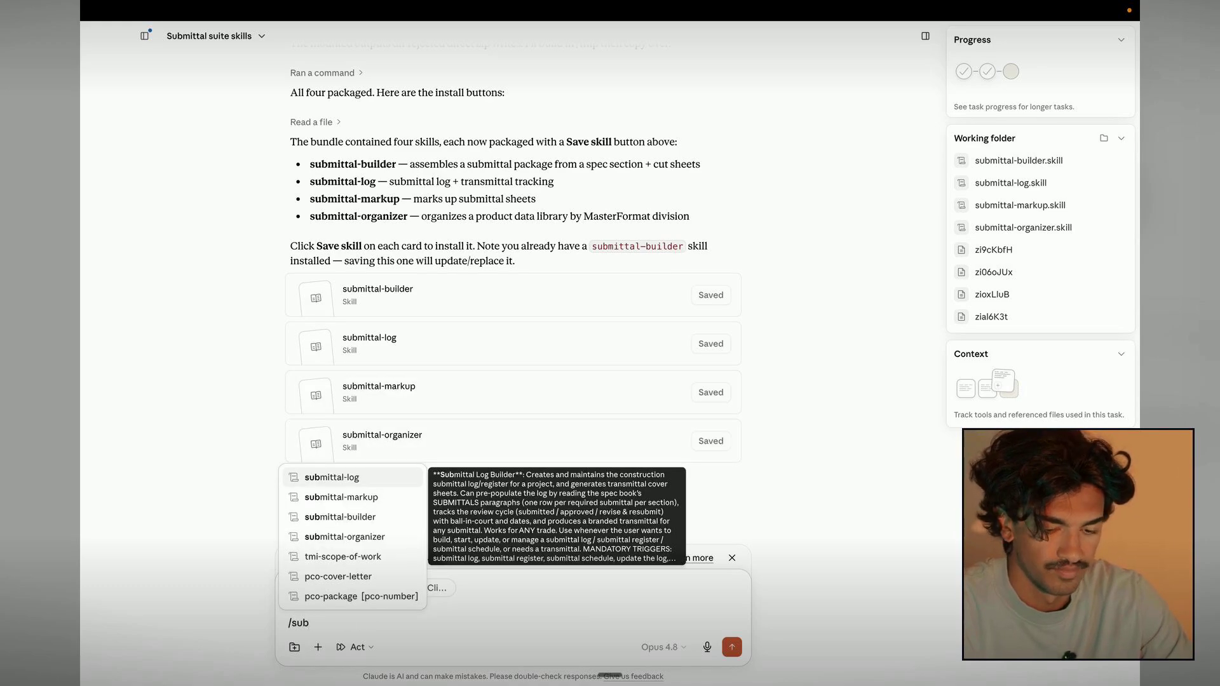
key(Return)
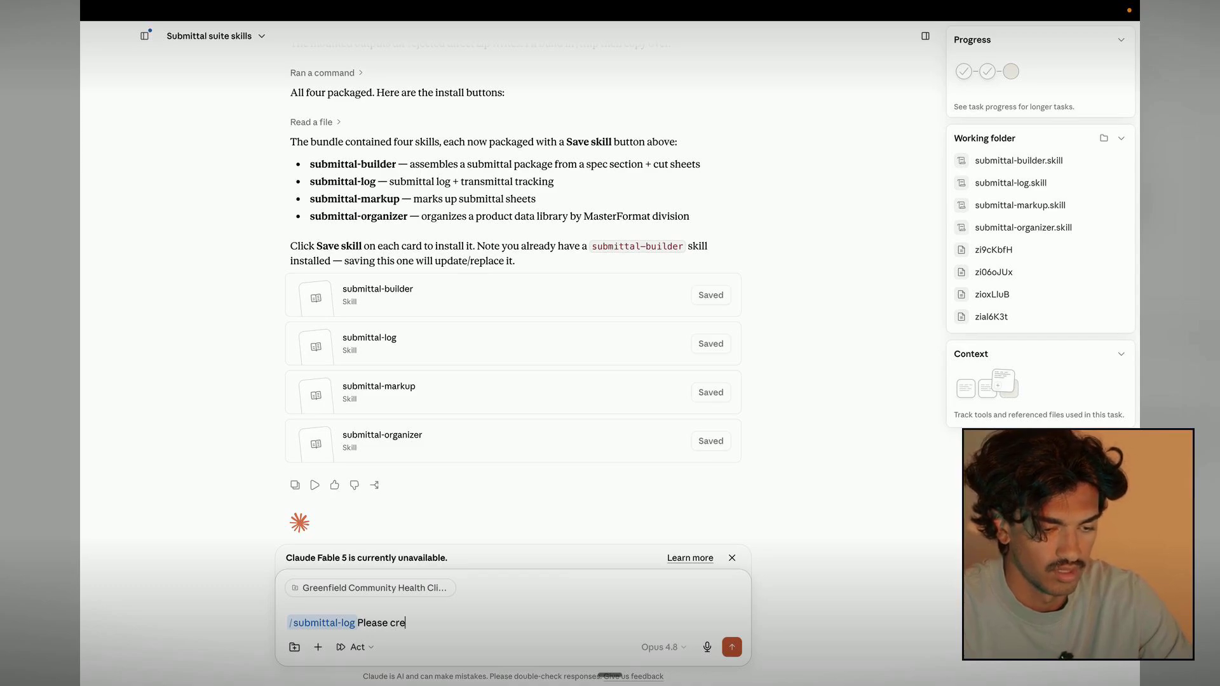
key(BackSpace)
key(BackSpace)
key(BackSpace)
key(BackSpace)
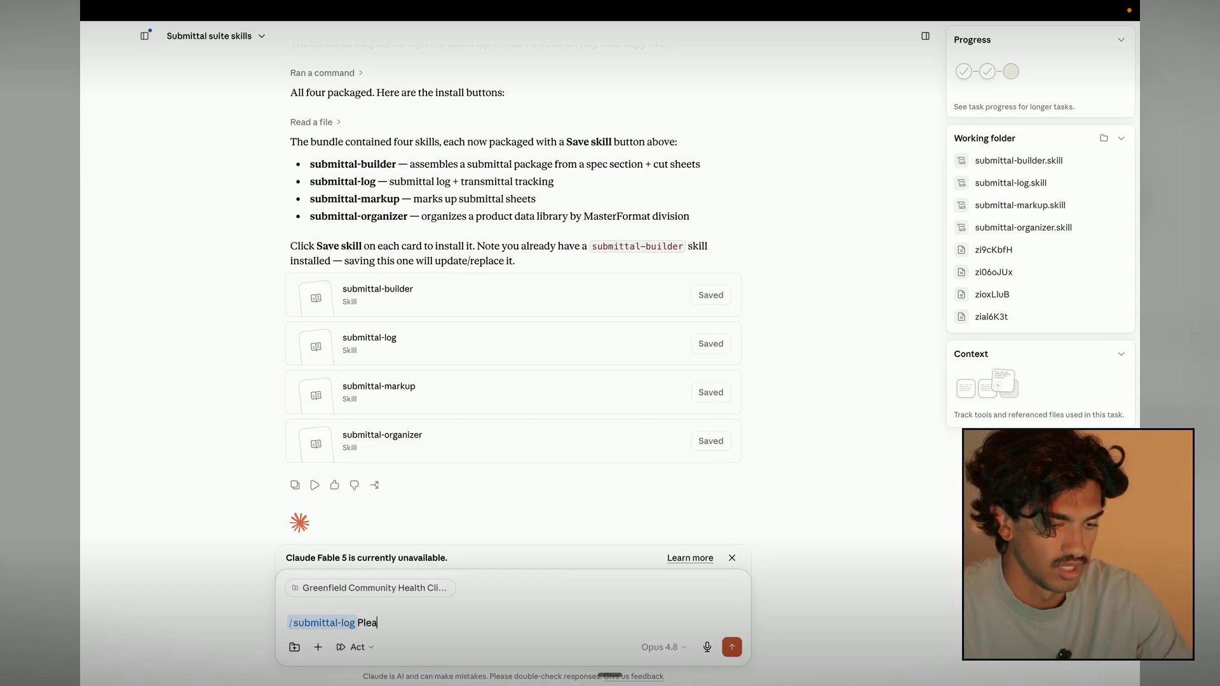
key(fn+space)
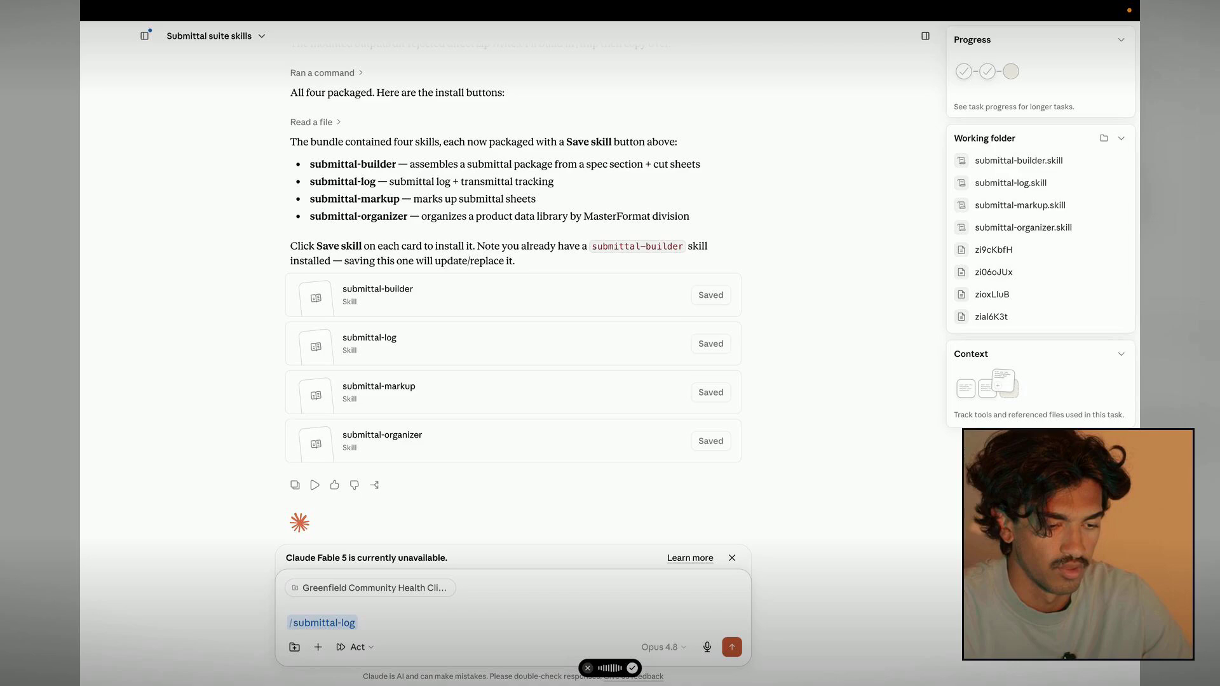
key(fn+space)
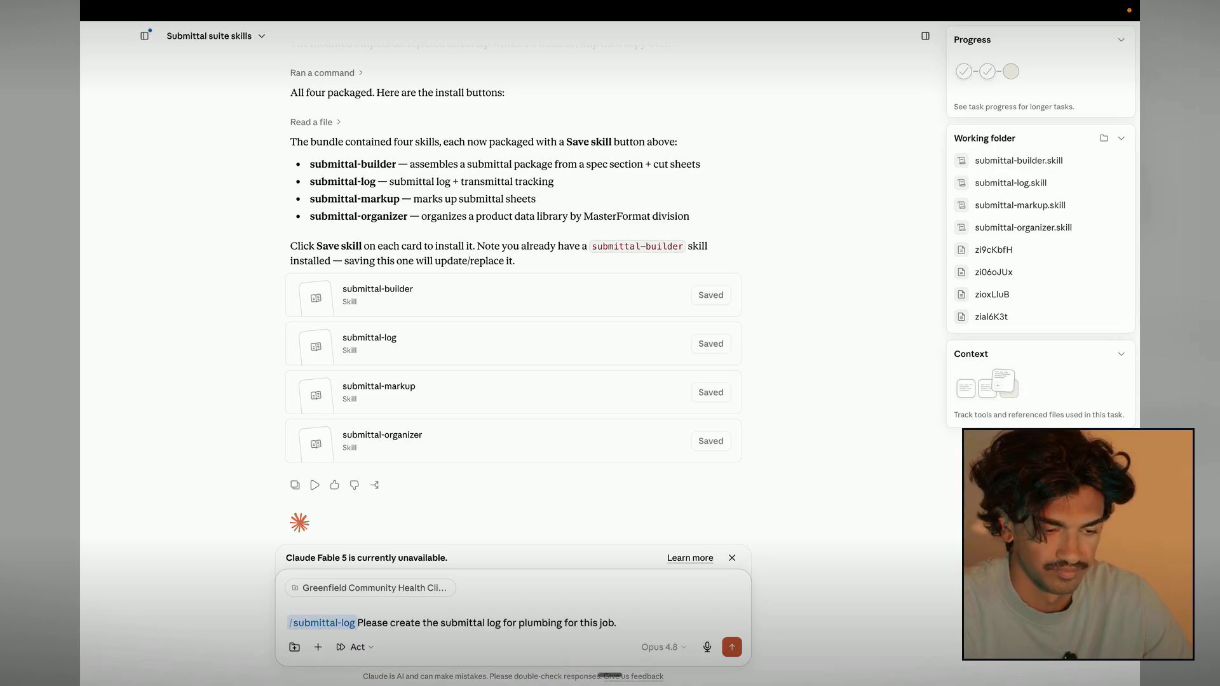
key(Return)
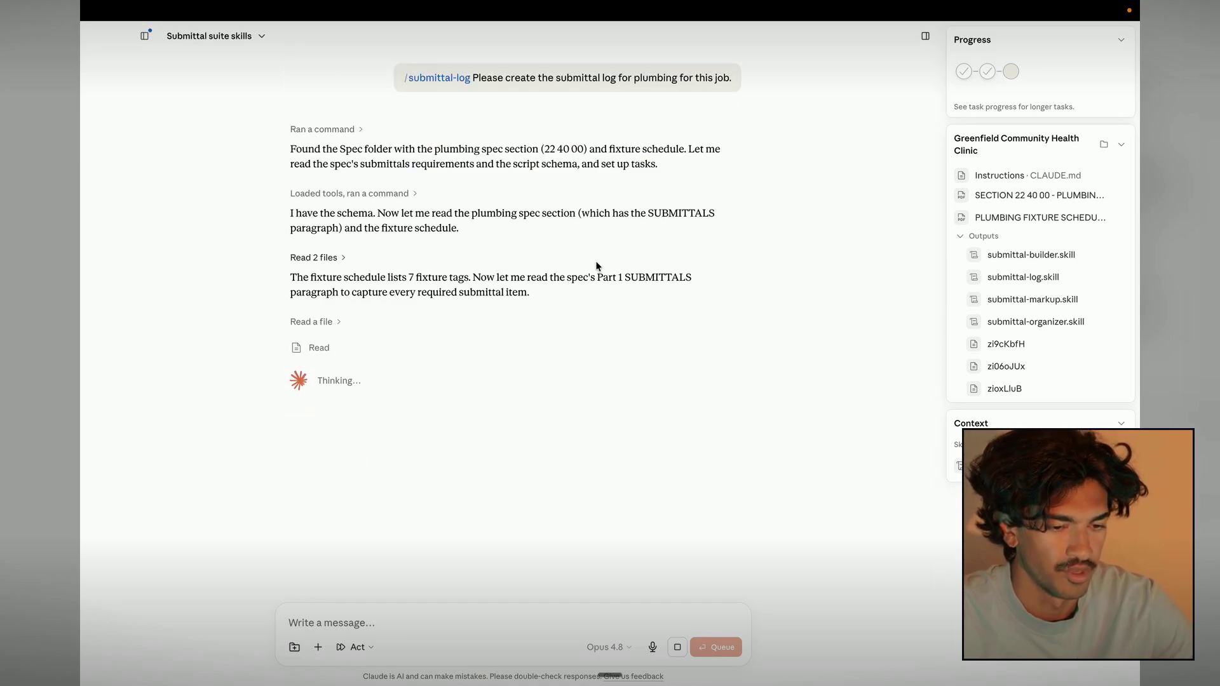
Read Claude's progress notes about the fixture schedule and the spec's Part 1 SUBMITTALS paragraph.
drag(590, 278, 658, 278)
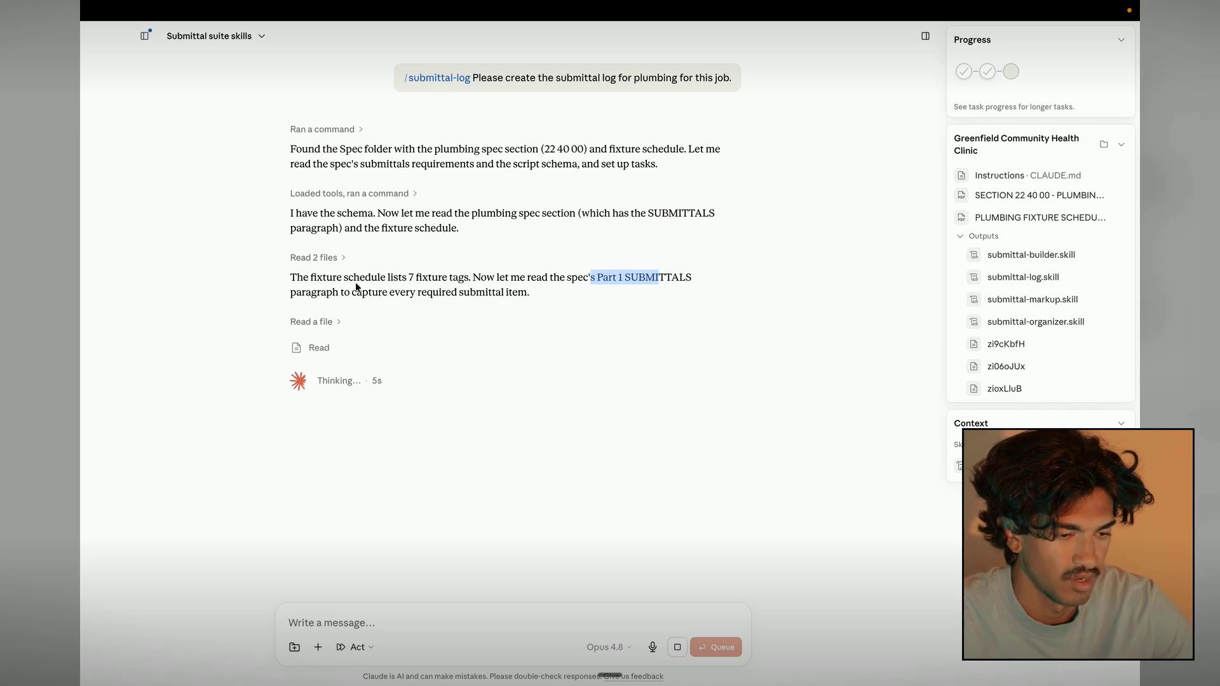
drag(340, 292, 508, 292)
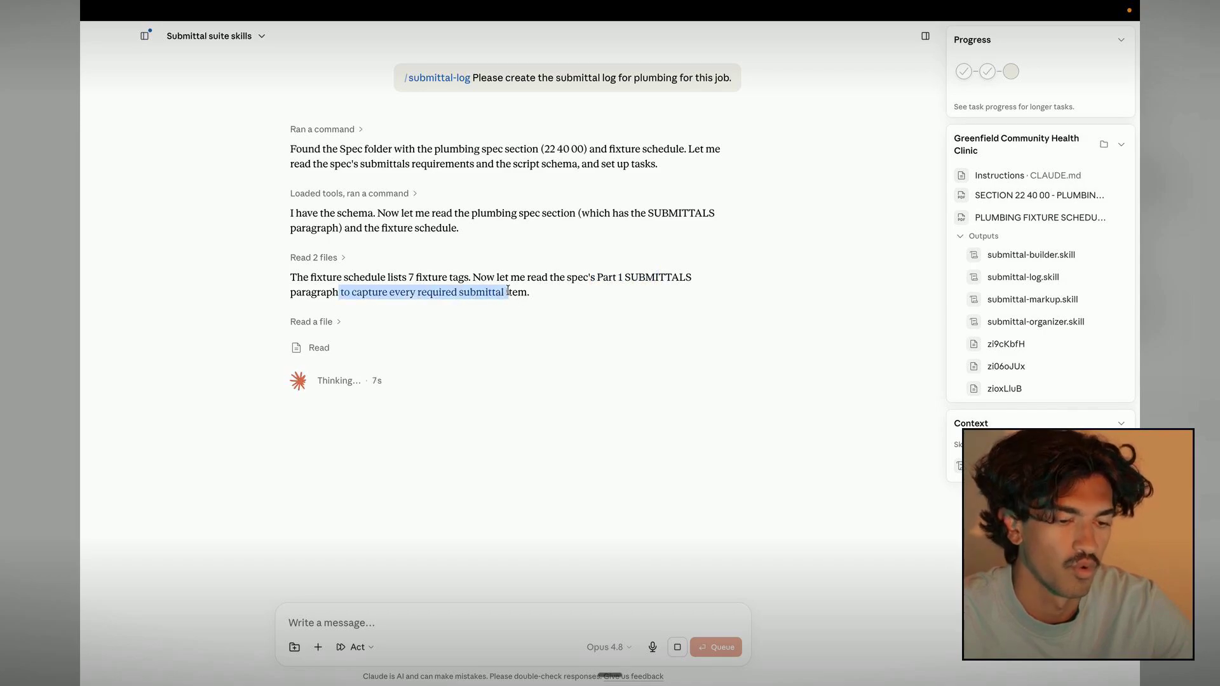
click(551, 287)
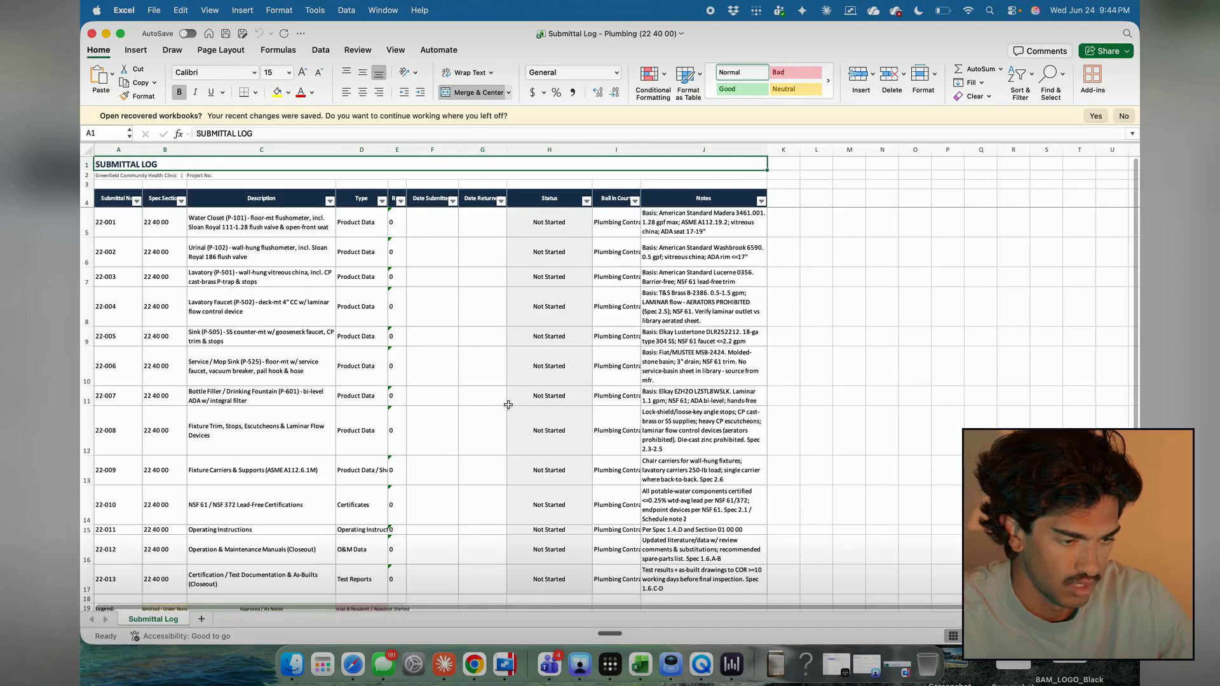
Review the submittal numbers, spec sections, descriptions and notes in the plumbing Submittal Log workbook in Excel.
scroll(509, 405, down, 3)
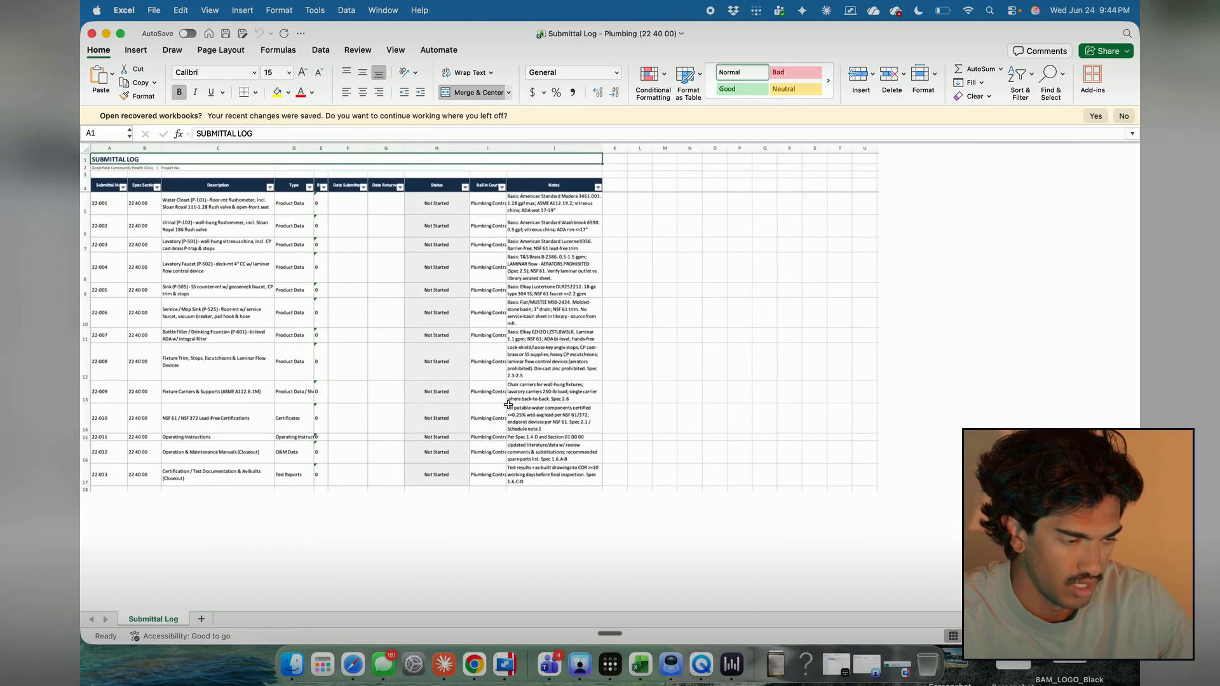
scroll(382, 345, up, 3)
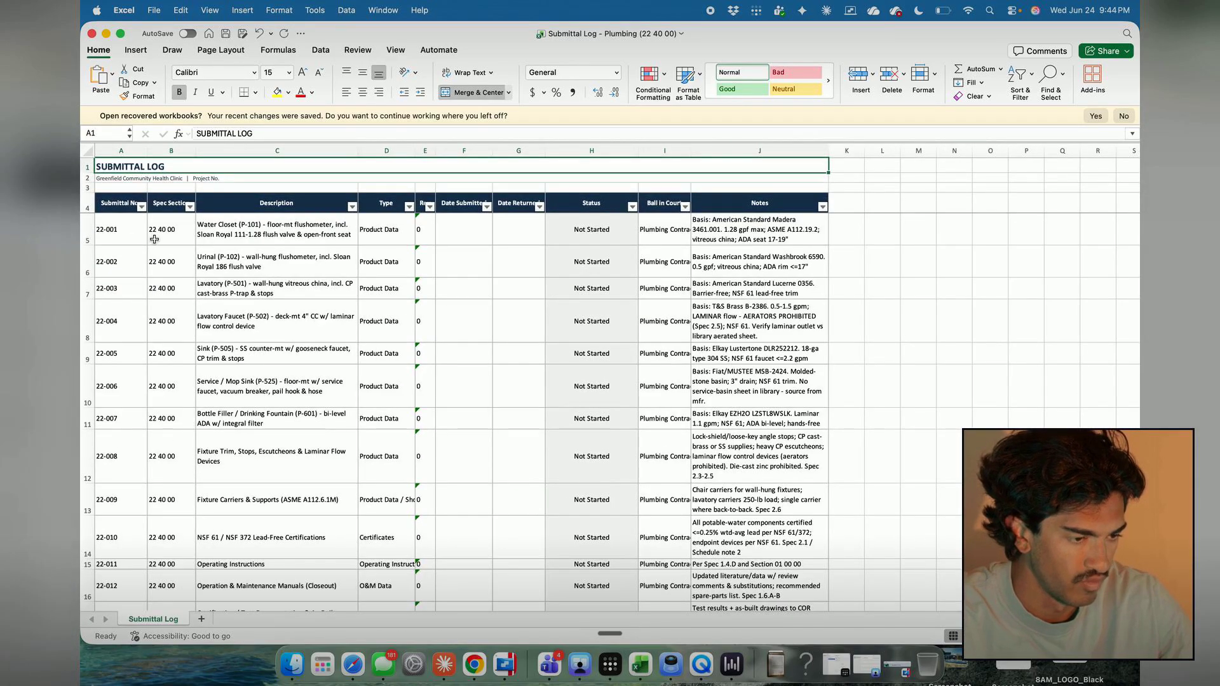
drag(114, 230, 250, 237)
drag(121, 261, 275, 271)
drag(127, 290, 260, 297)
drag(120, 321, 267, 326)
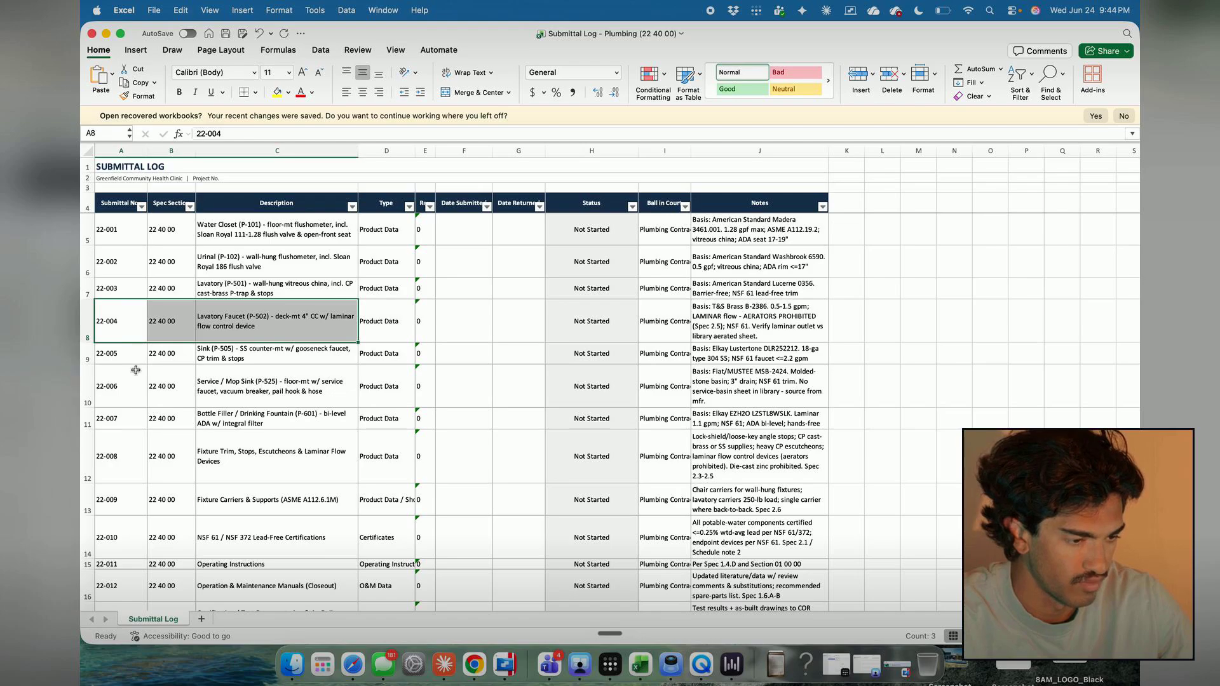
drag(135, 375, 230, 371)
drag(130, 354, 267, 354)
scroll(681, 341, down, 2)
scroll(681, 341, up, 2)
drag(715, 230, 712, 477)
scroll(490, 407, down, 4)
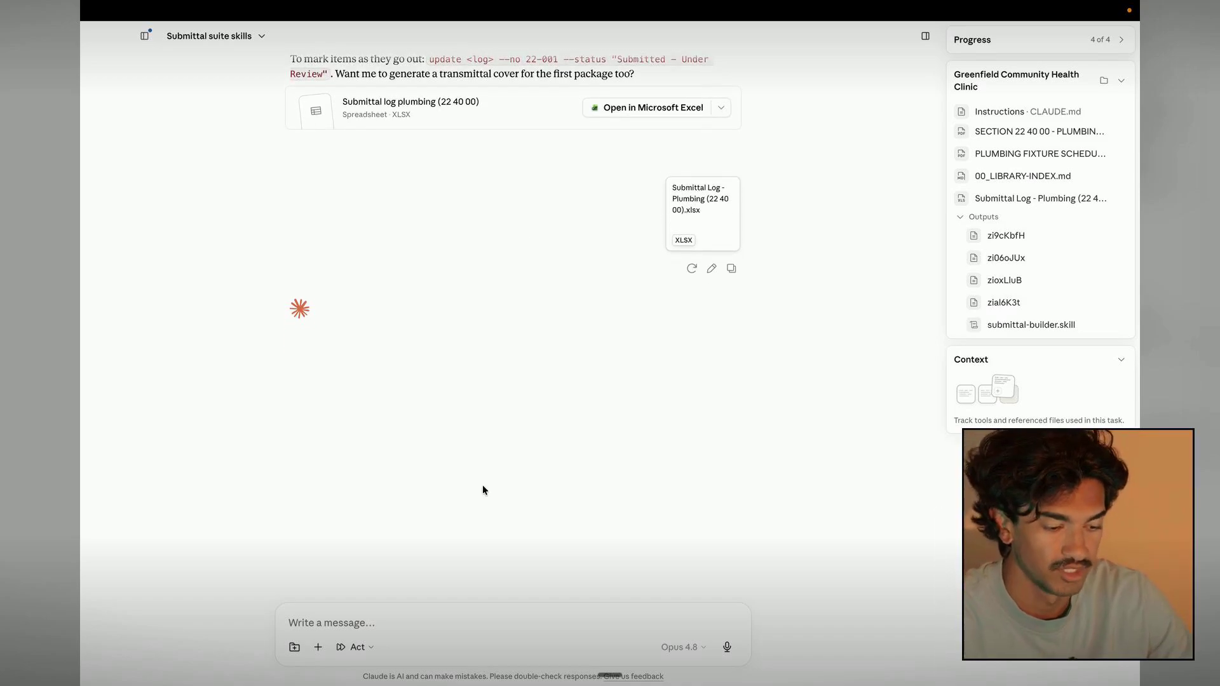
In Claude, send a submittal-builder prompt: "I'd say go through the submittal library and put together the submittal package for plumbing for Greenfield Community Health Clinic.".
click(351, 615)
text(/su)
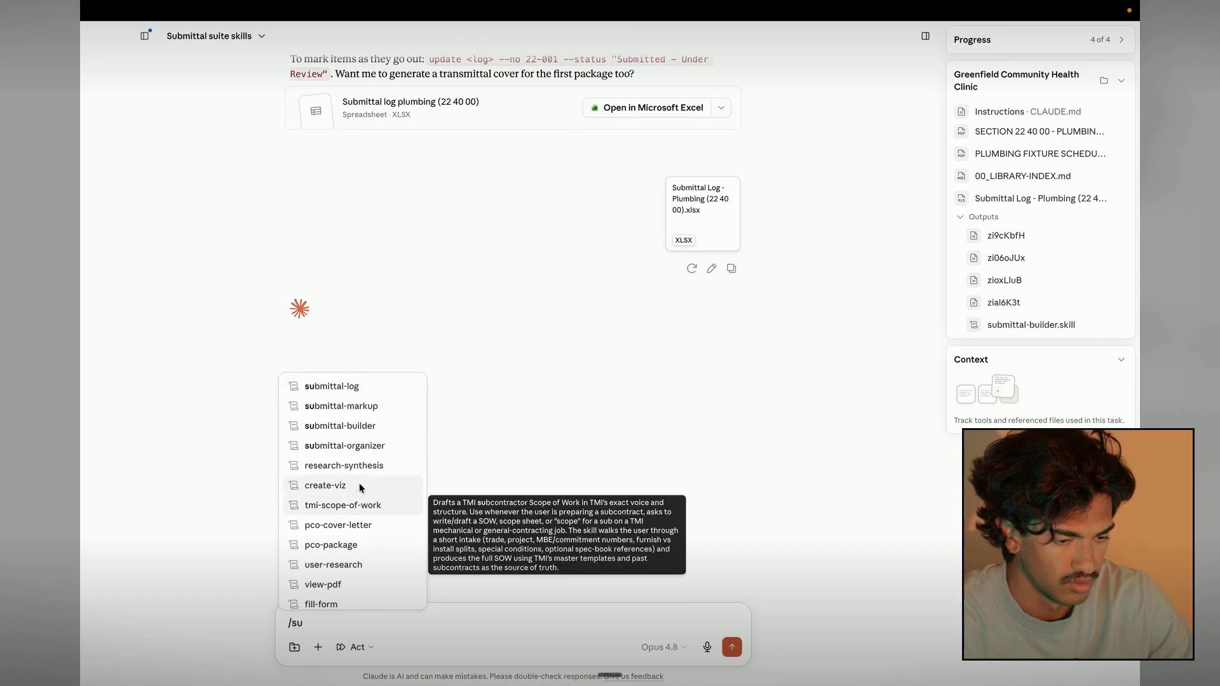
click(368, 433)
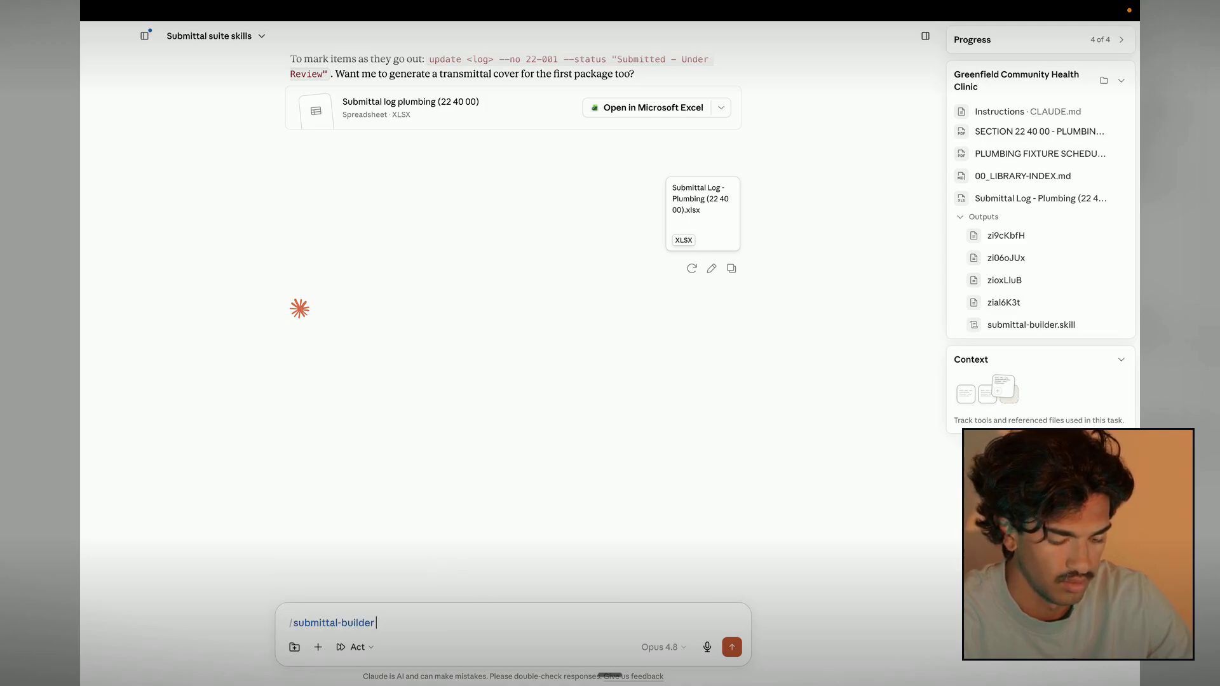
key(fn+space)
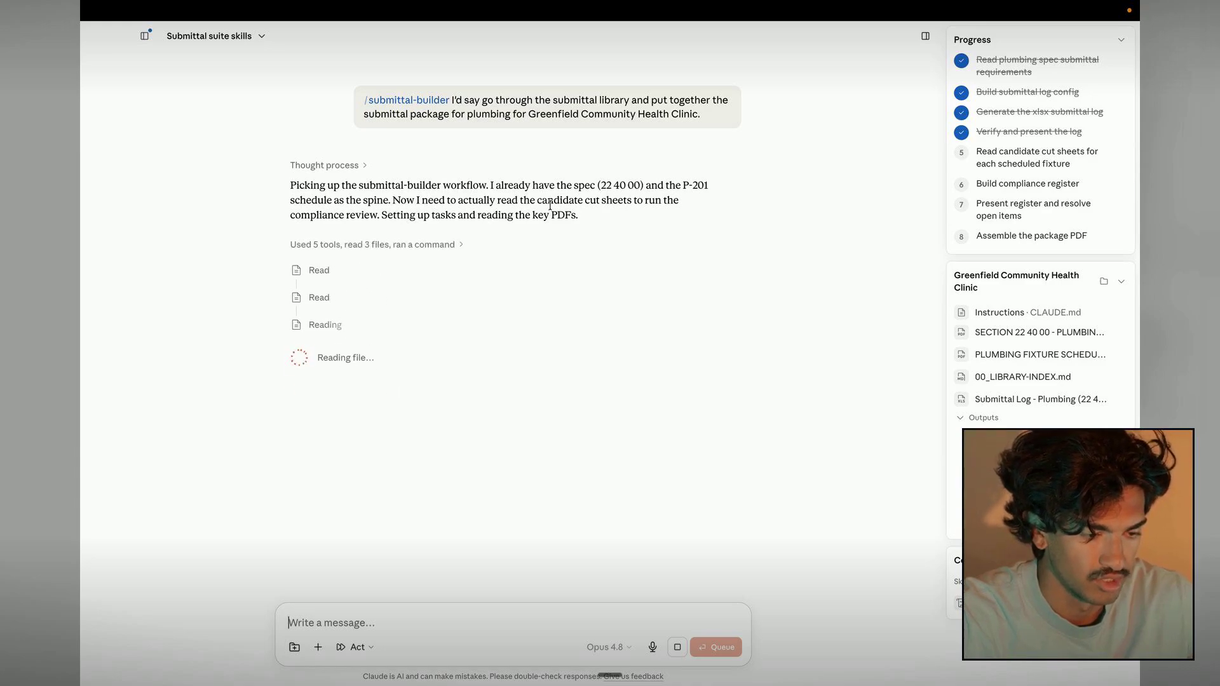
Read the Compliance Register findings for the P-102 urinal flush valve, P-502 lavatory faucet and P-505 sink faucet.
drag(382, 218, 455, 221)
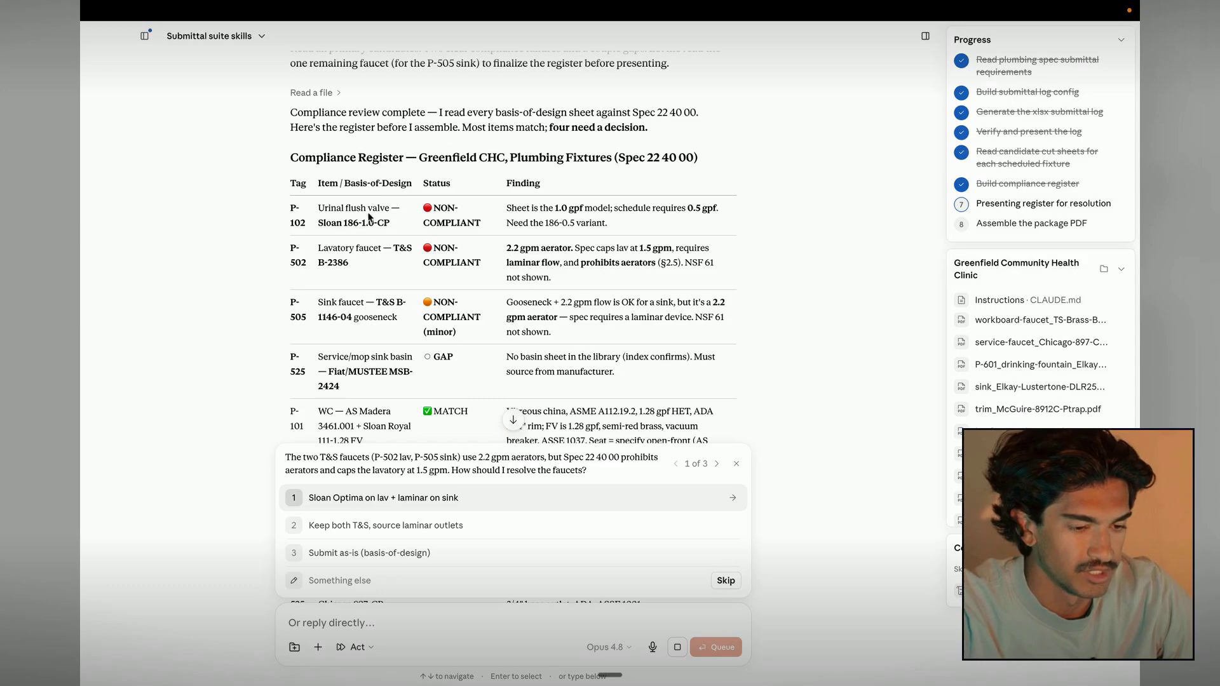
drag(512, 209, 702, 235)
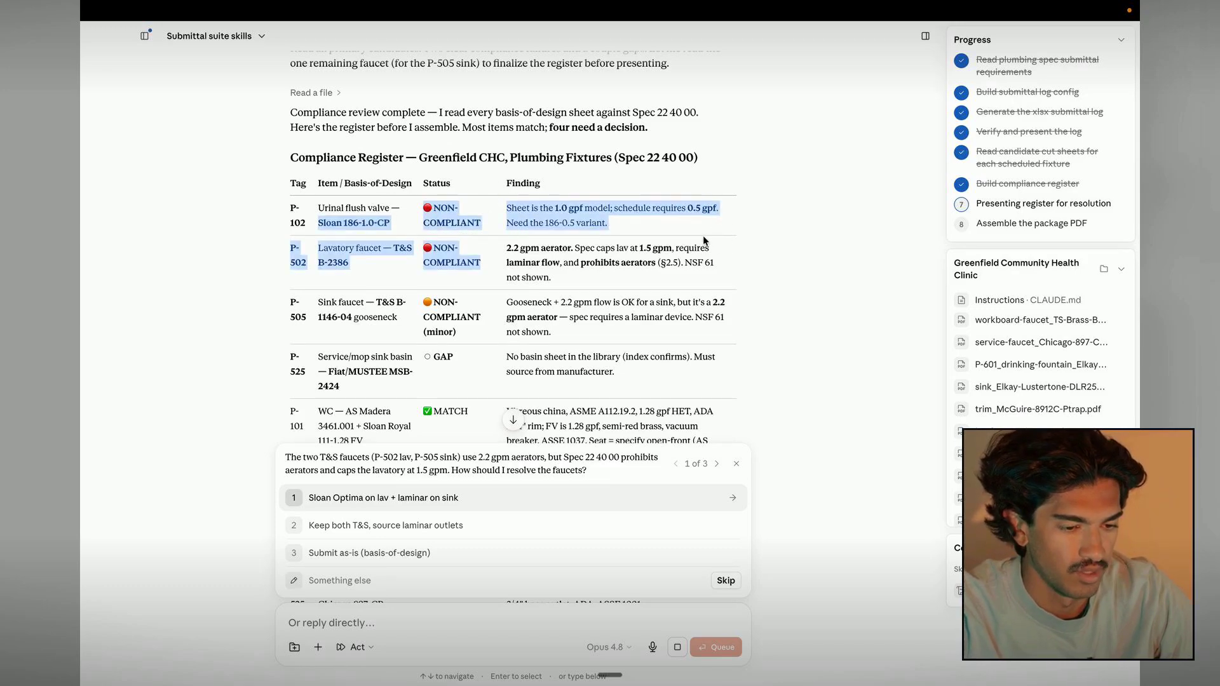
click(443, 261)
drag(410, 240, 646, 272)
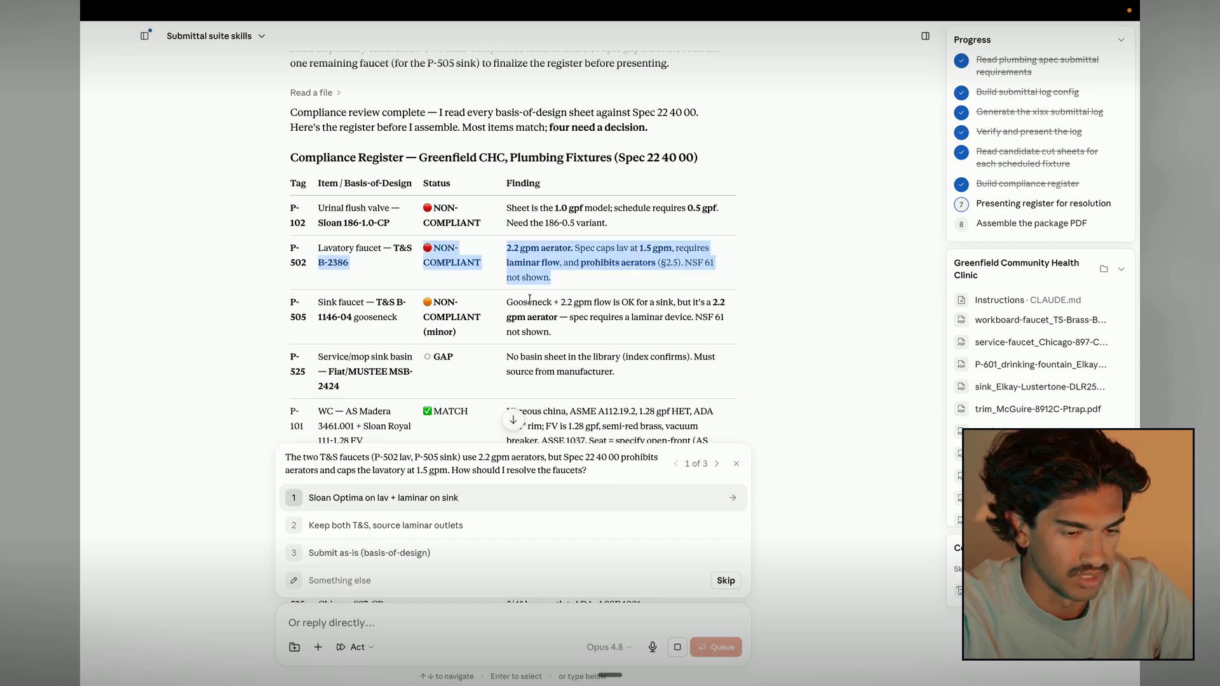
scroll(528, 299, down, 2)
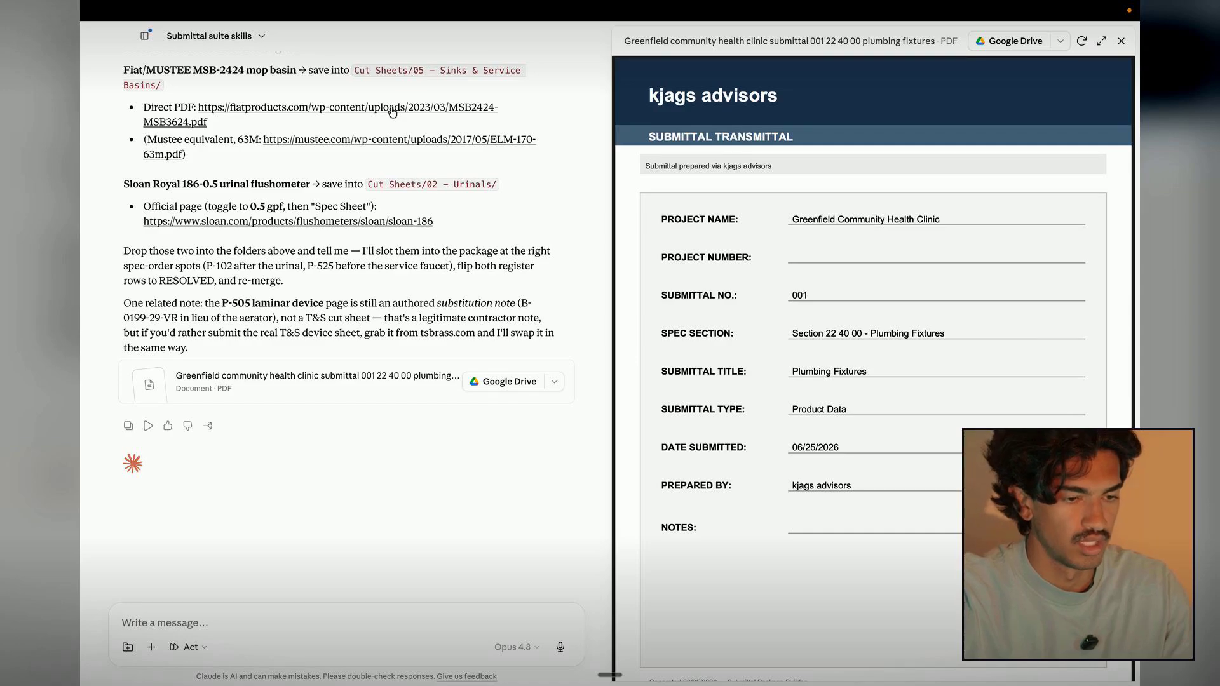
Open Claude's direct PDF link for the Fiat MSB-2424 mop basin in Chrome and download MSB2424-MSB3624.pdf.
click(392, 110)
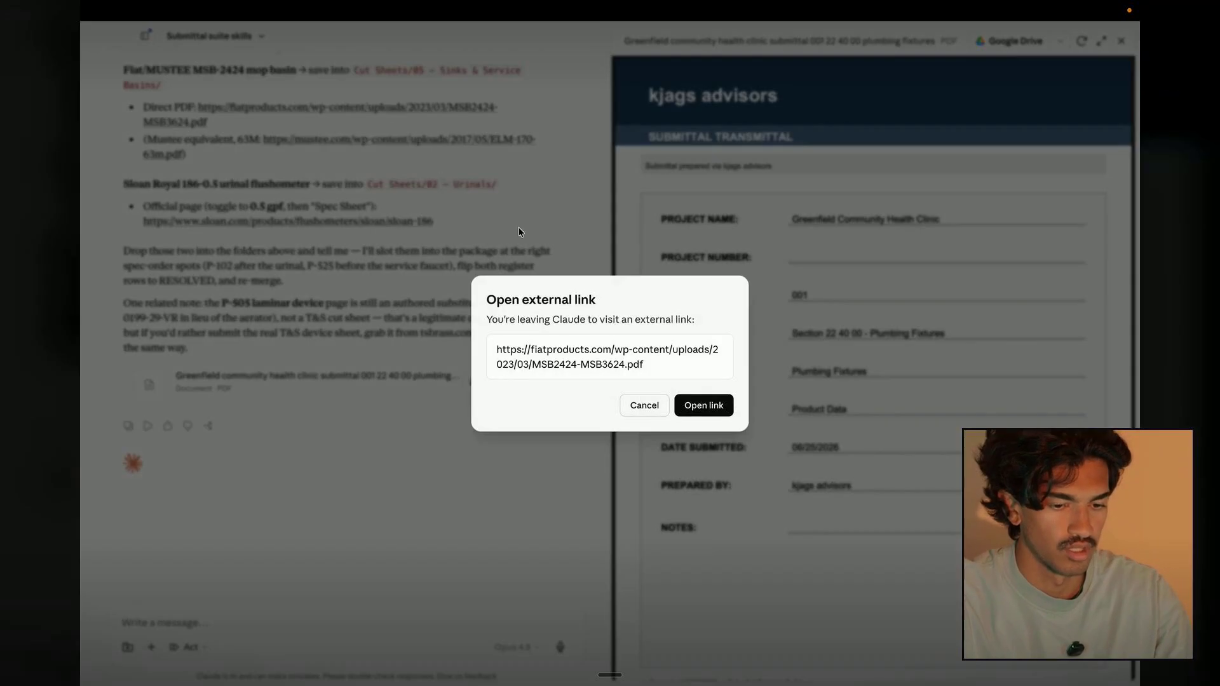
click(704, 406)
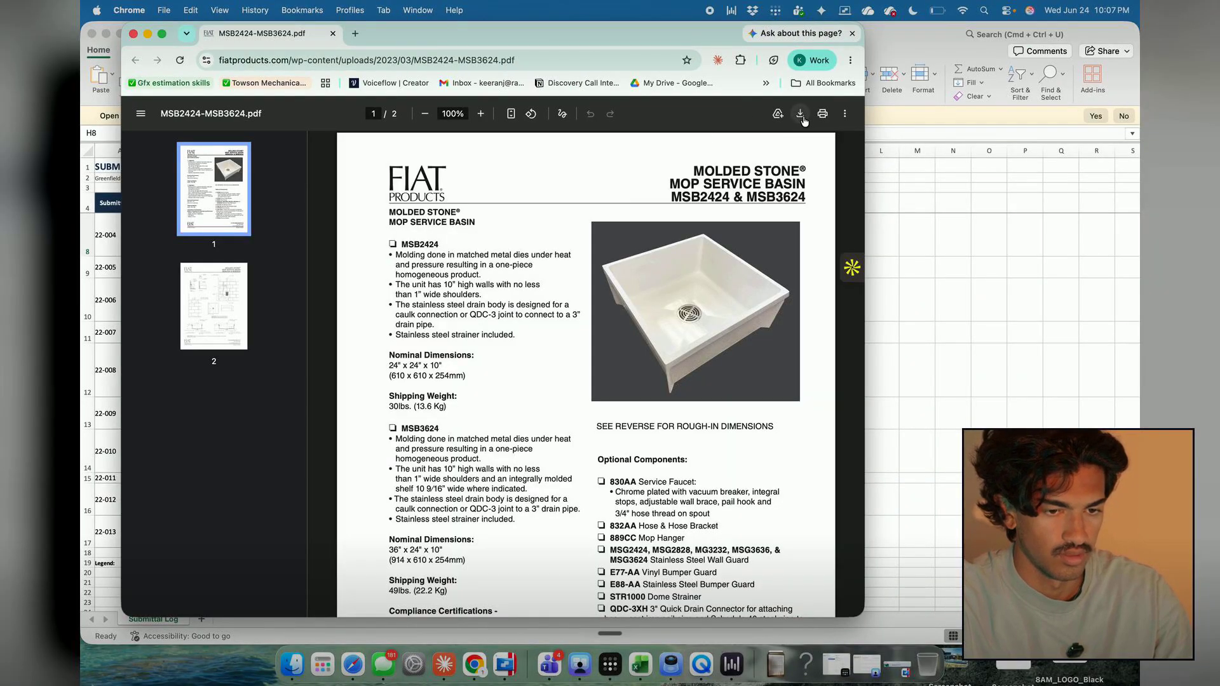
click(802, 121)
click(761, 436)
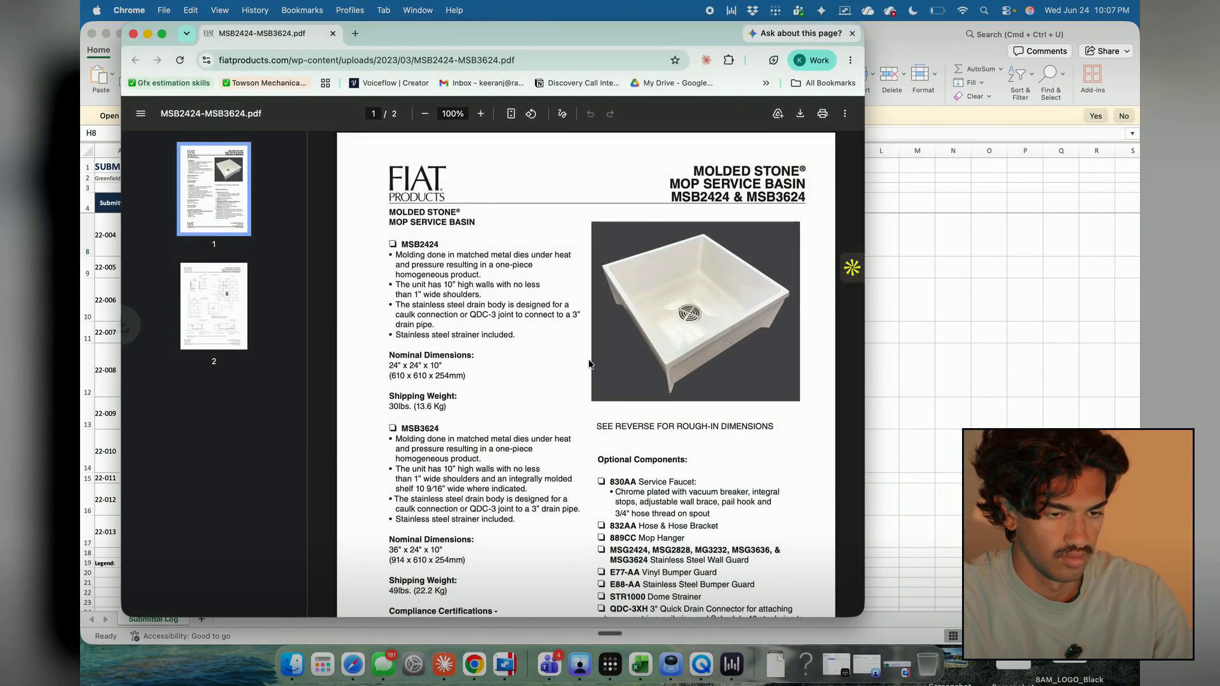
Switch back to Claude and open the external link to the Mustee 63M equivalent, ELM-170-63m.pdf.
key(super+Tab)
click(317, 152)
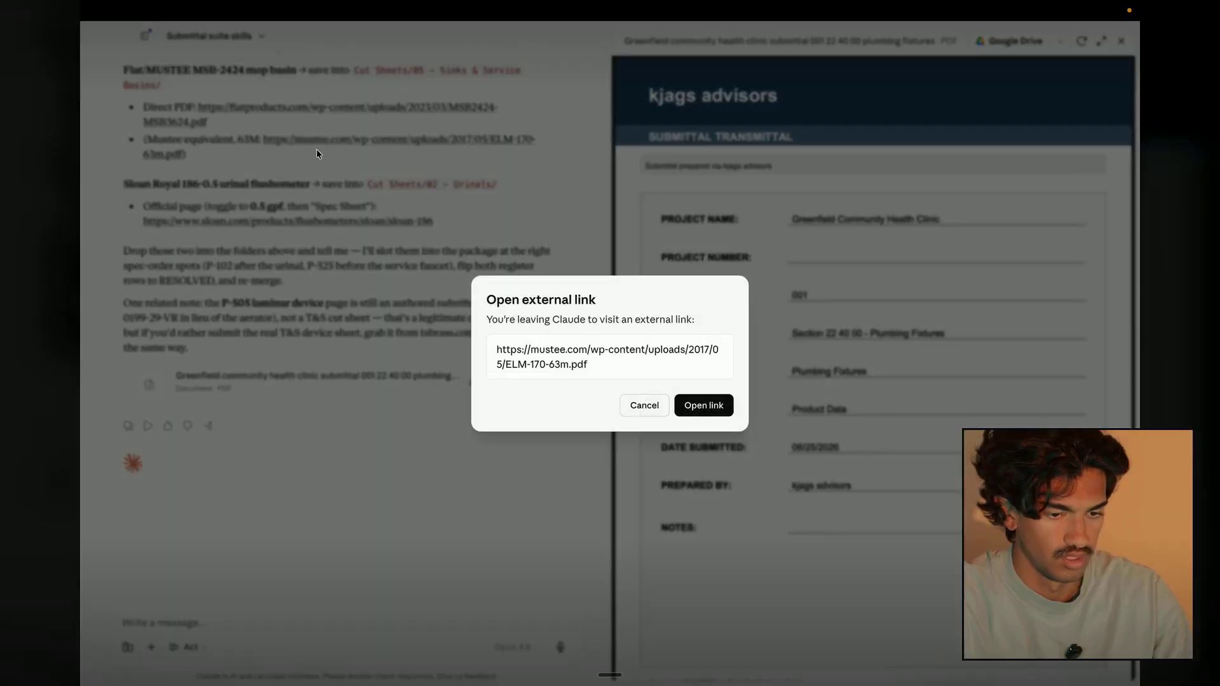
click(685, 405)
Open the Sloan 186 flushometer link from Claude and save the 186-0.5-CP spec sheet as PDS_3782655 in Downloads.
click(333, 221)
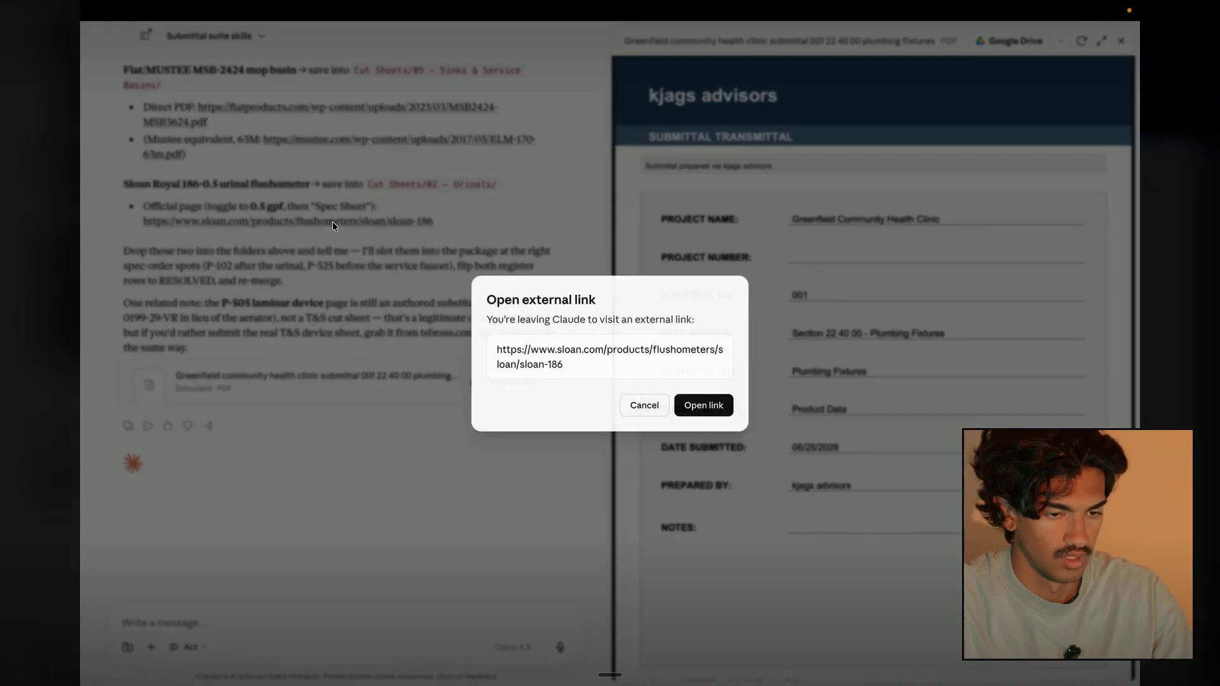
click(716, 410)
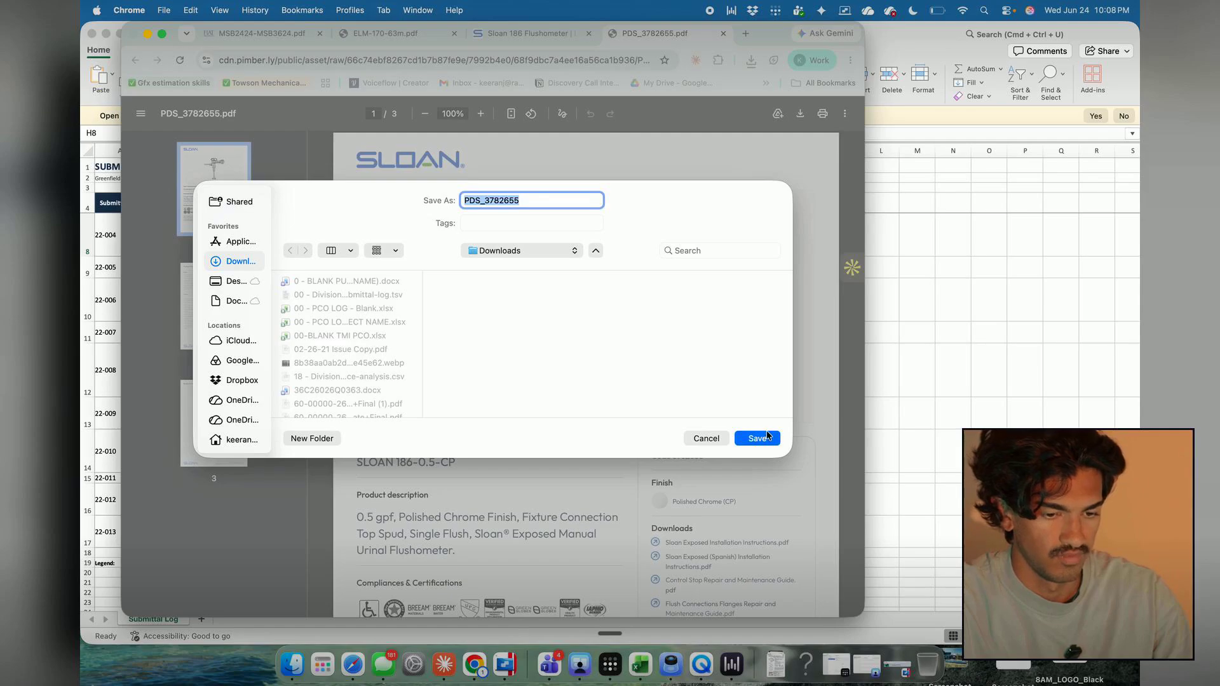
click(758, 439)
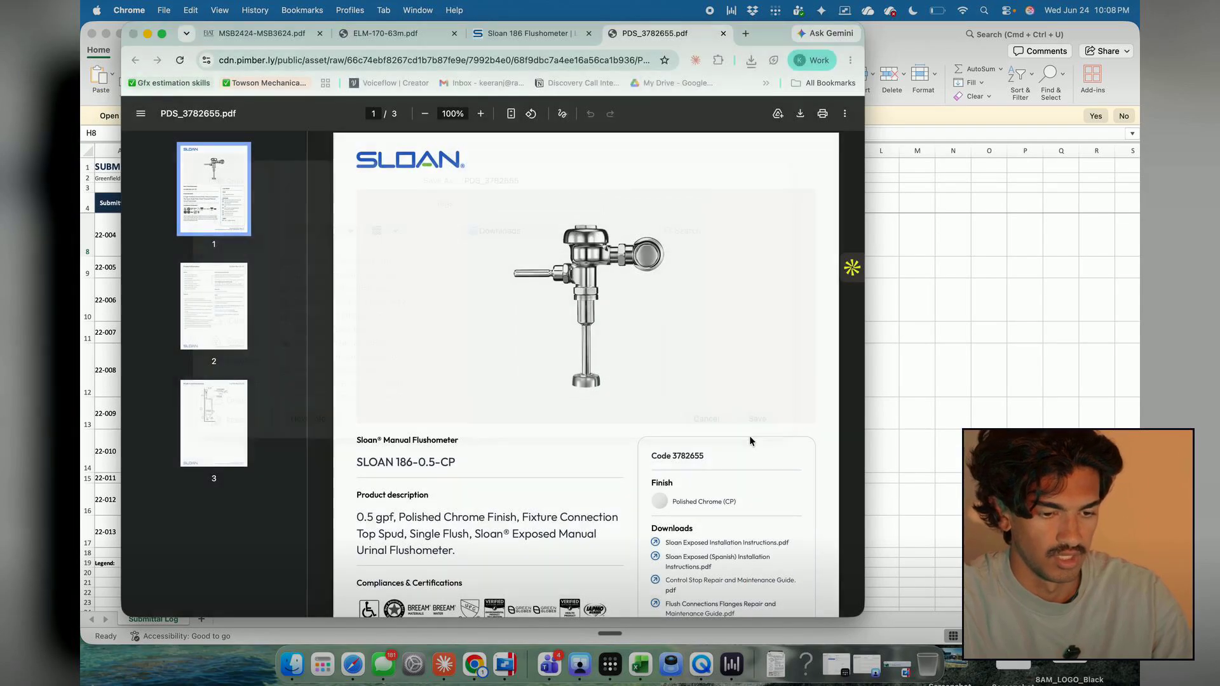
Return to Claude and attach the three newly downloaded cut sheet PDFs from Downloads to the message.
key(ctrl+Right)
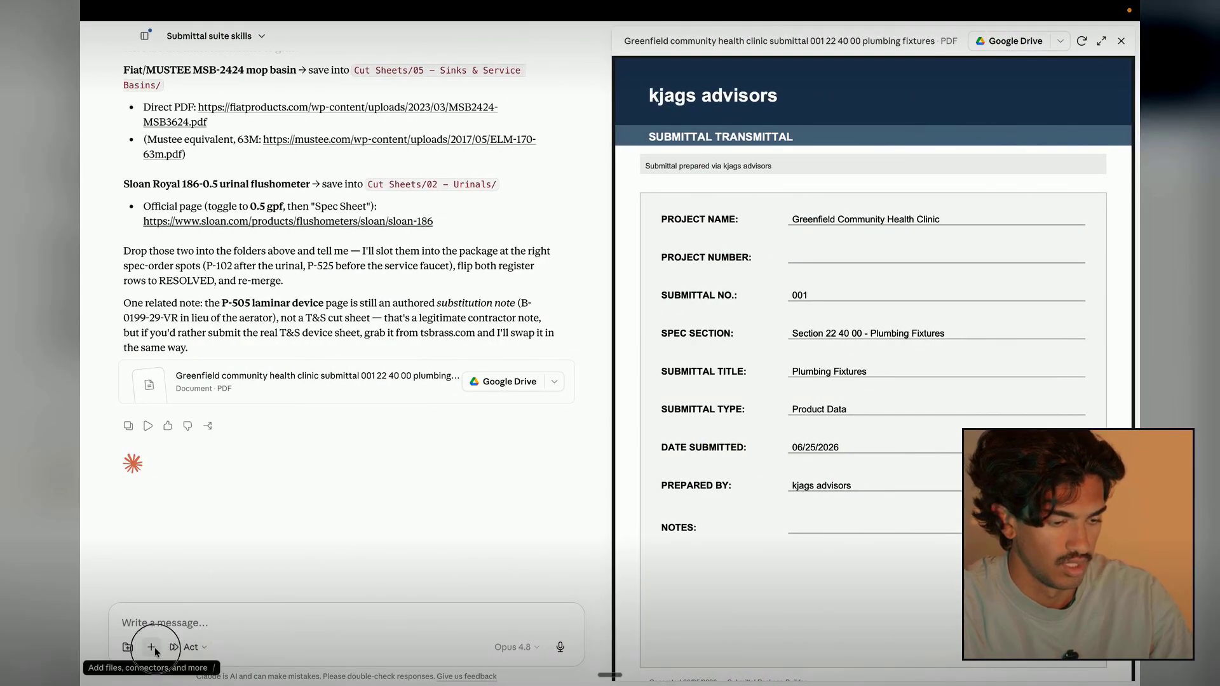
click(155, 647)
click(192, 555)
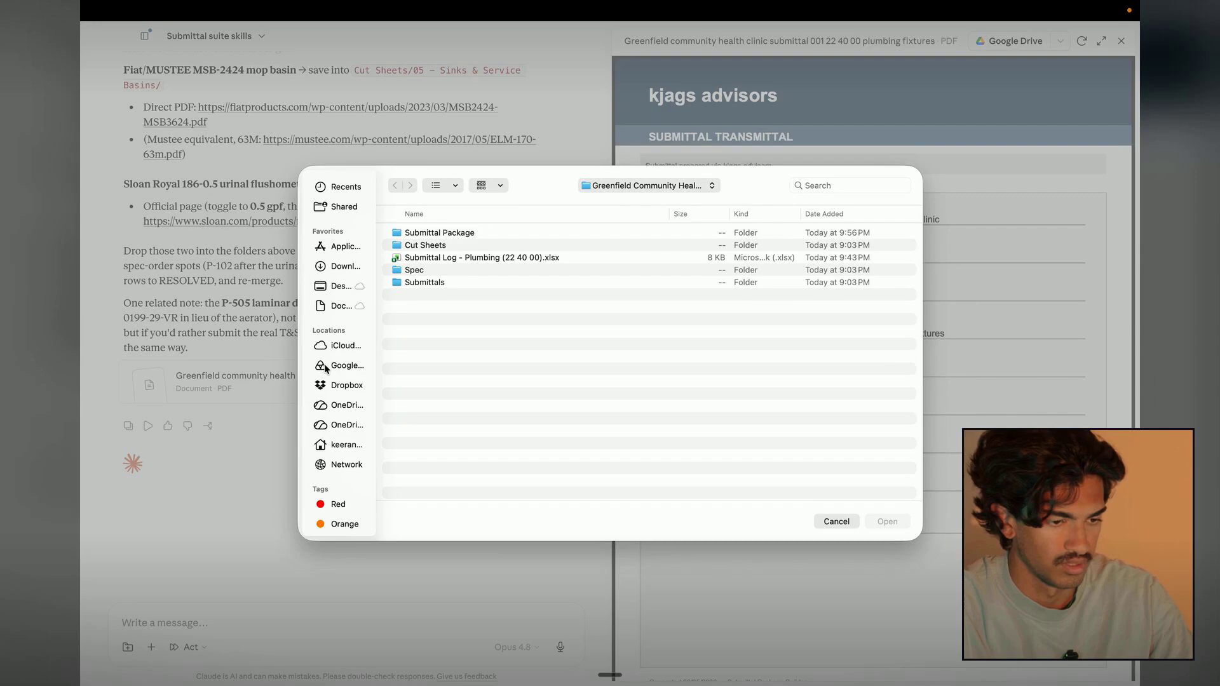
click(345, 267)
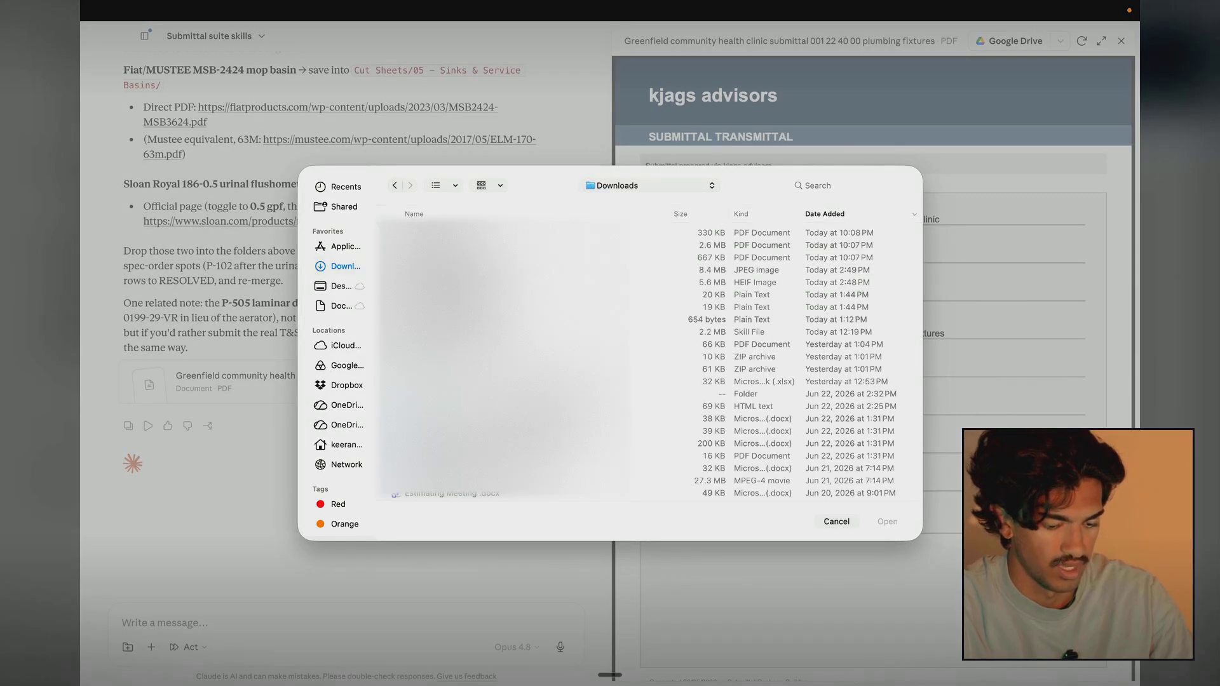
click(763, 232)
shift+click(763, 258)
click(887, 521)
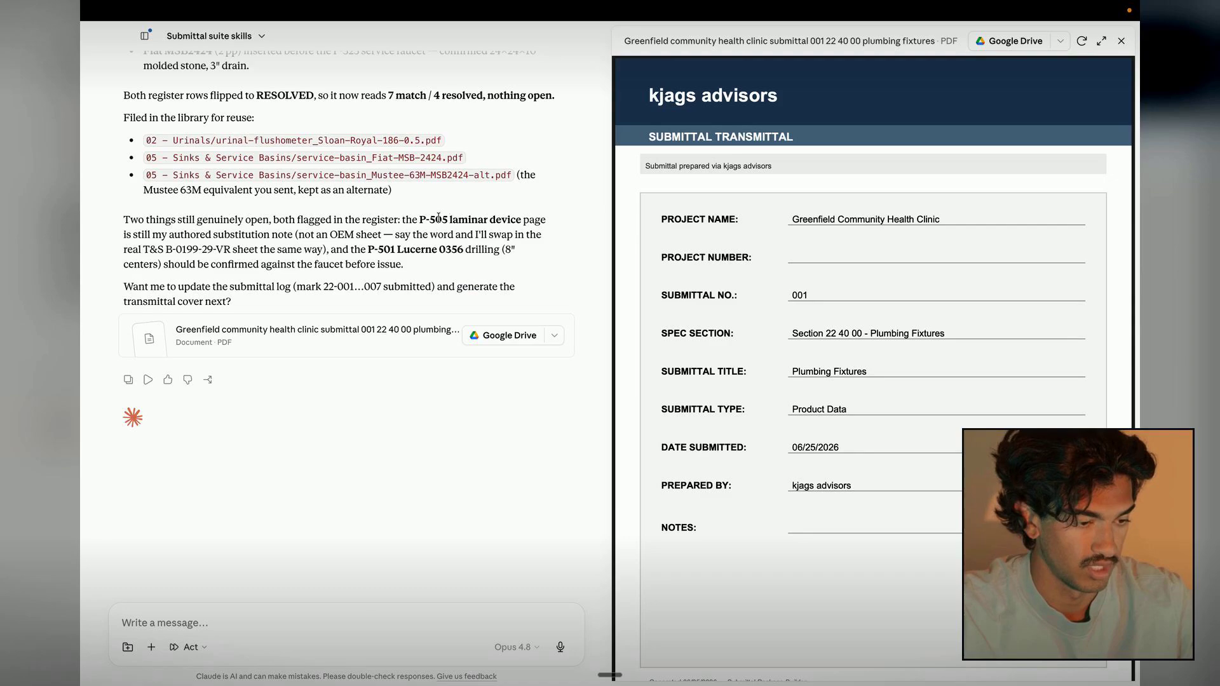
Read Claude's remaining open items on the P-505 laminar device page and the P-501 Lucerne 0356 drilling.
drag(404, 219, 299, 234)
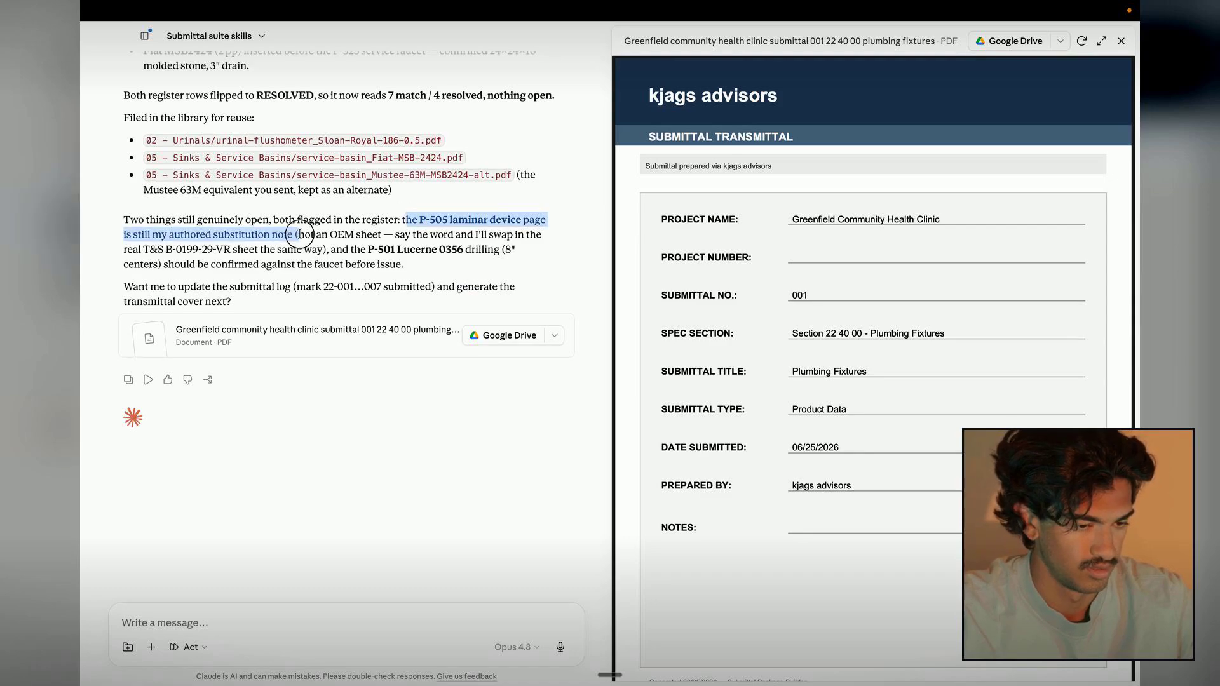
click(374, 251)
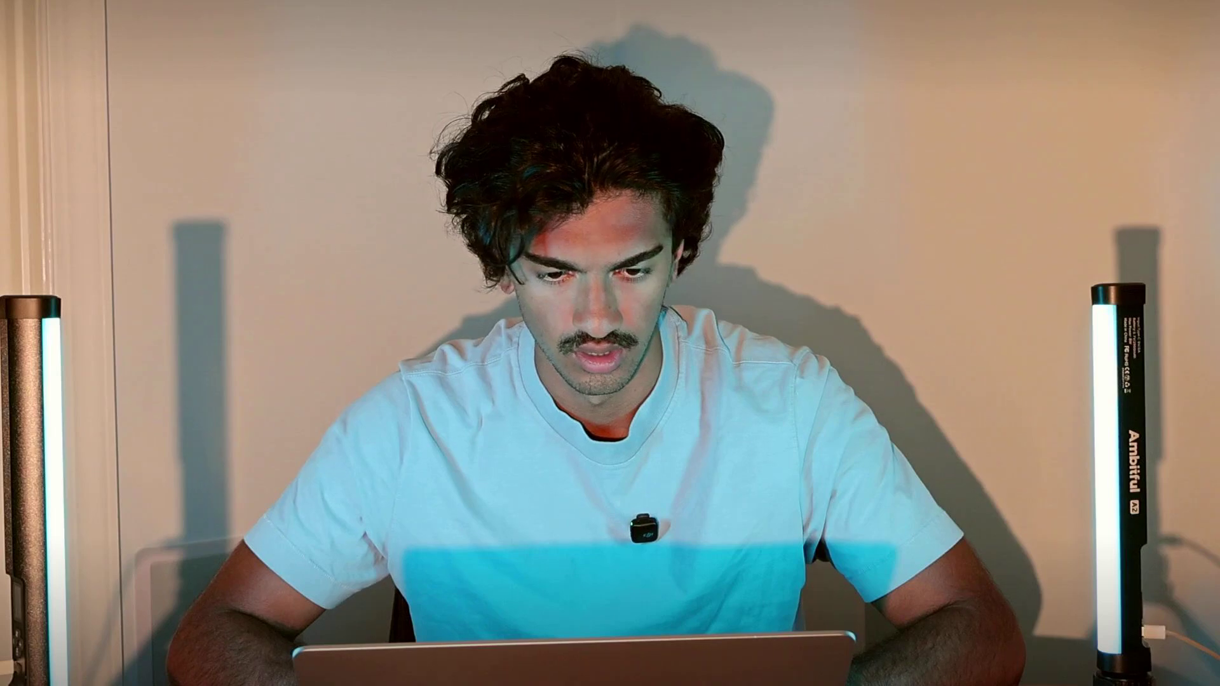